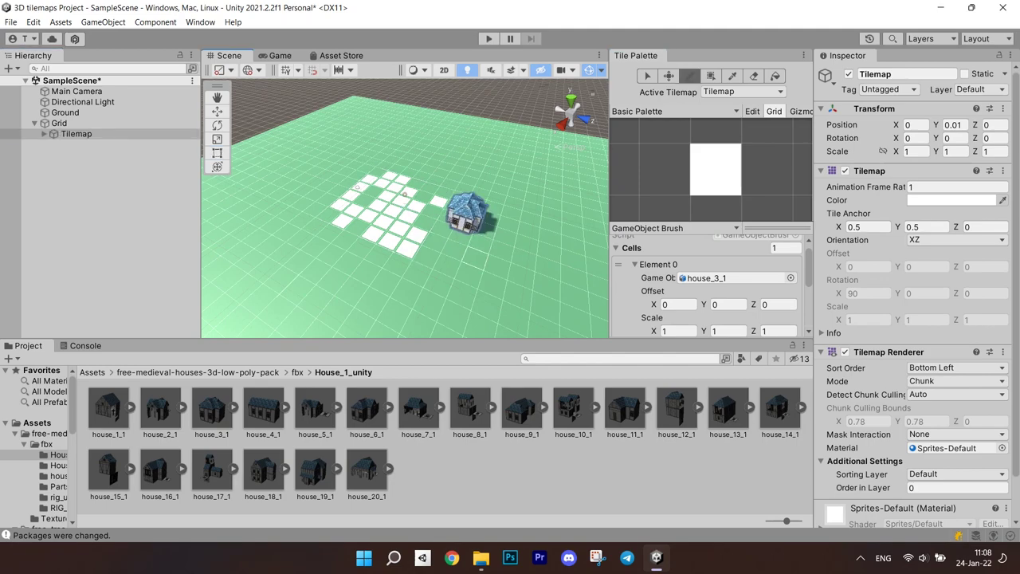
scroll(475, 259, "up", 8)
left_click_drag(510, 247, 540, 231, "alt")
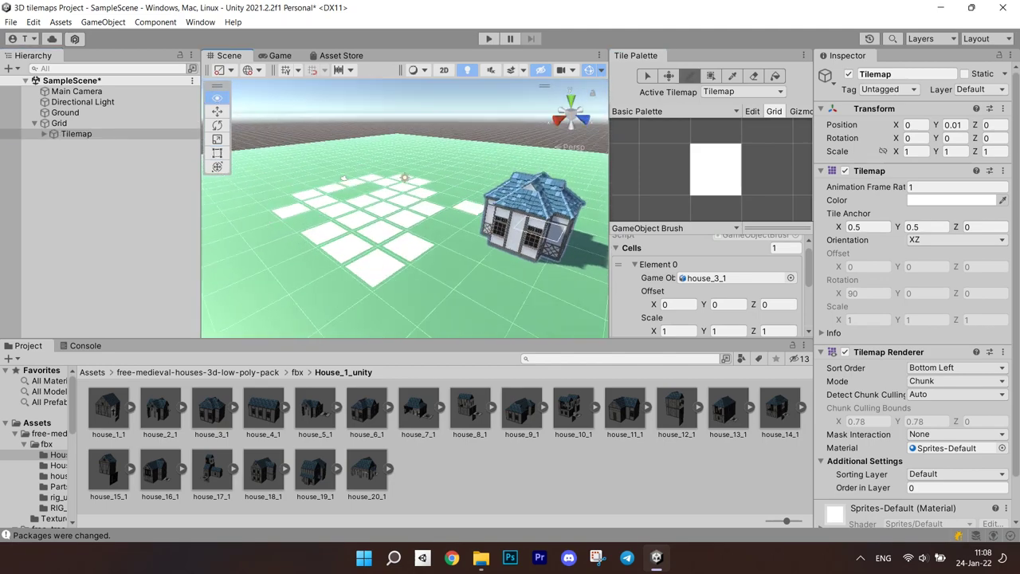
right_click_drag(414, 201, 416, 205)
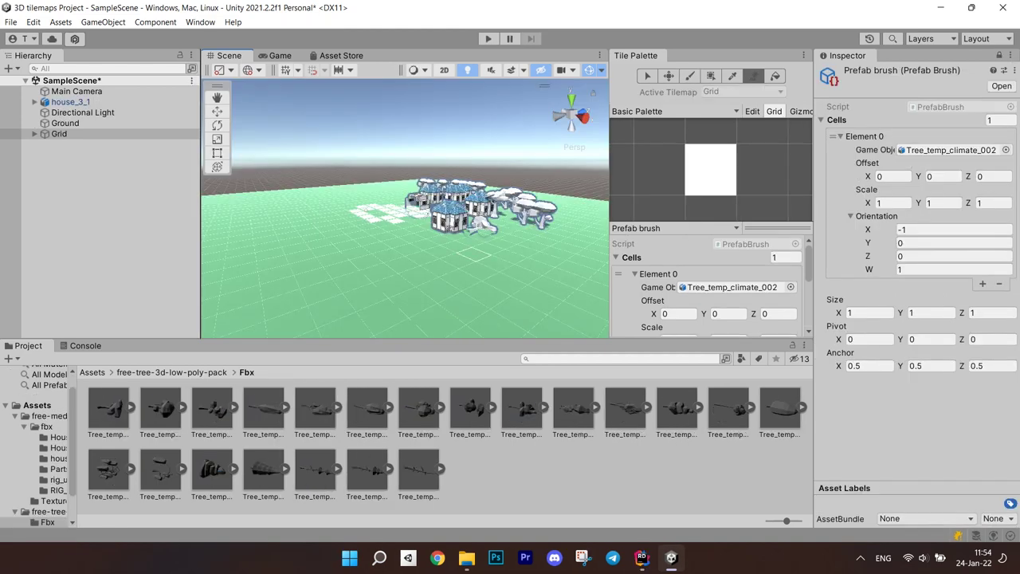
right_click_drag(371, 246, 374, 251)
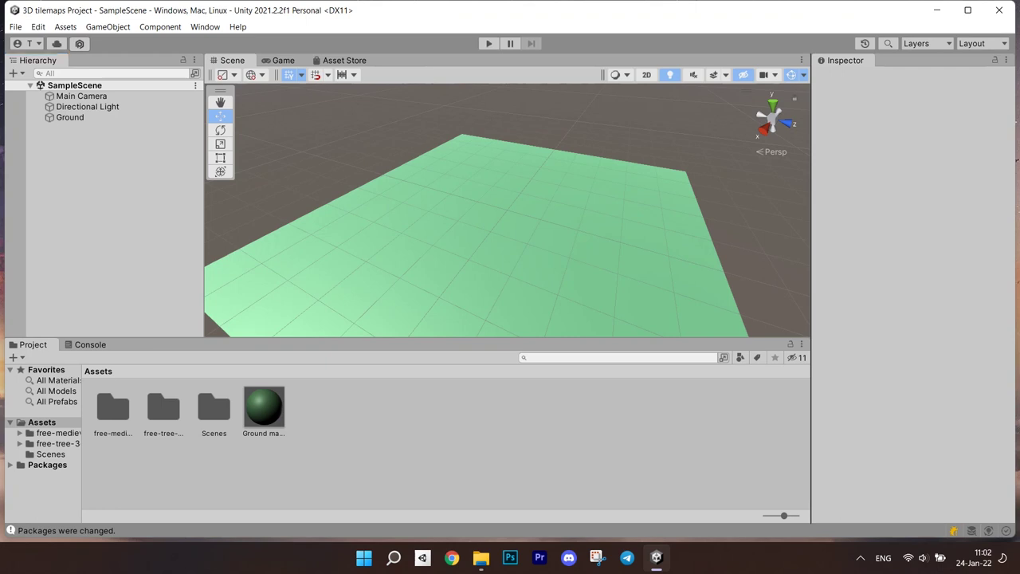
left_click(508, 212)
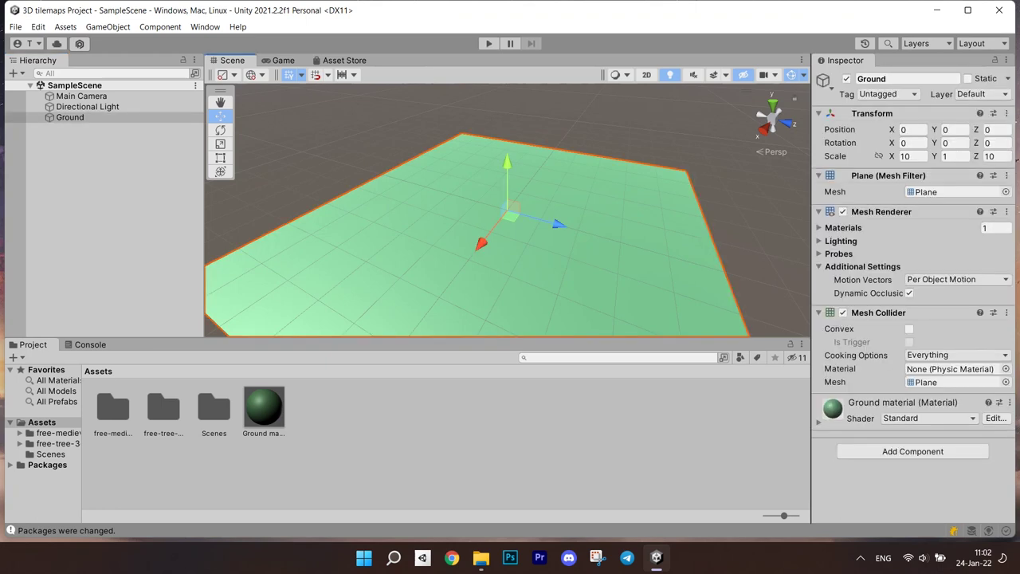
key("alt")
left_click_drag(606, 239, 566, 246, "alt")
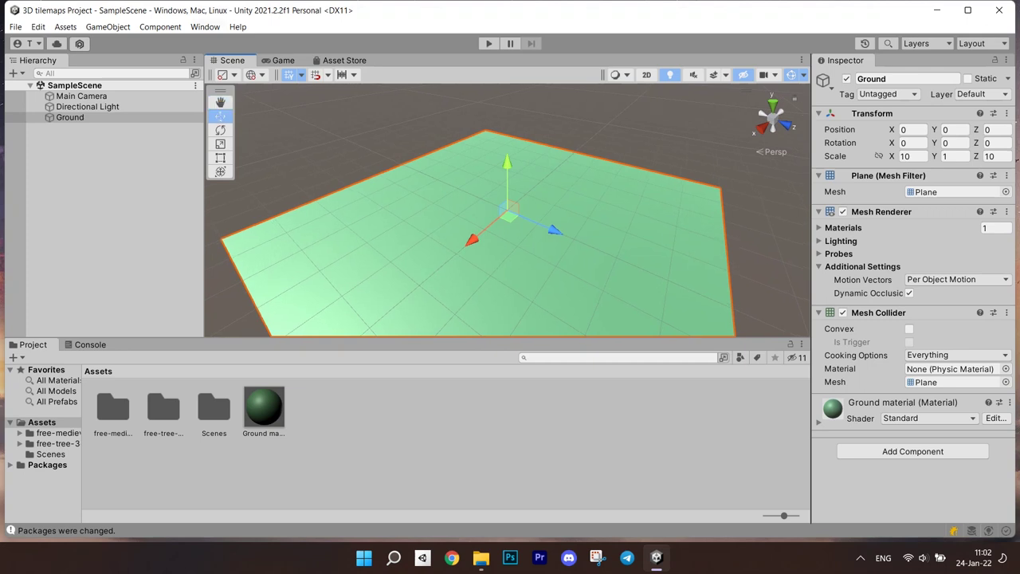
Install the 2D Tilemap Editor package from the Unity Registry and close the Package Manager
left_click(204, 27)
left_click(273, 181)
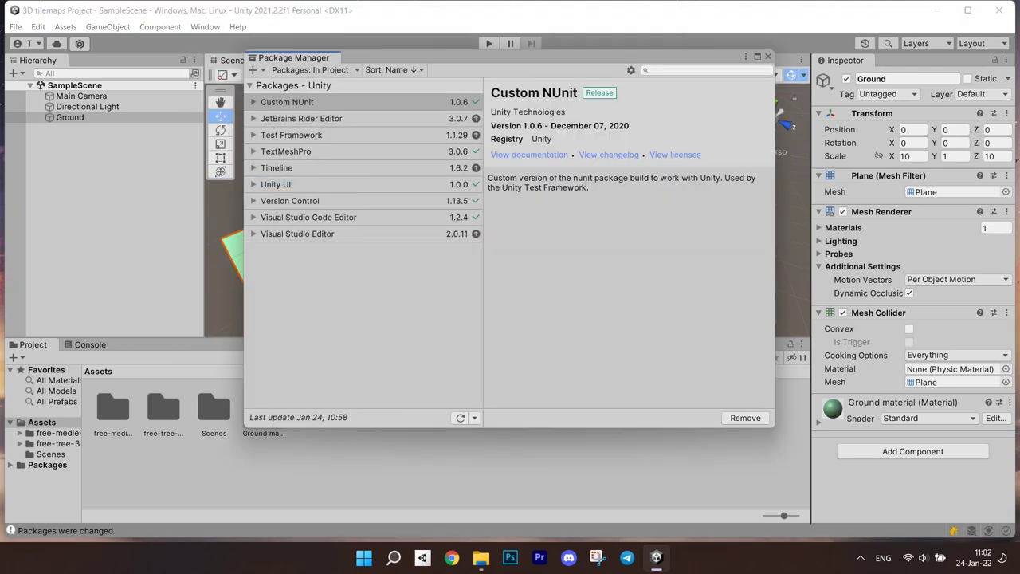
left_click(311, 70)
left_click(323, 84)
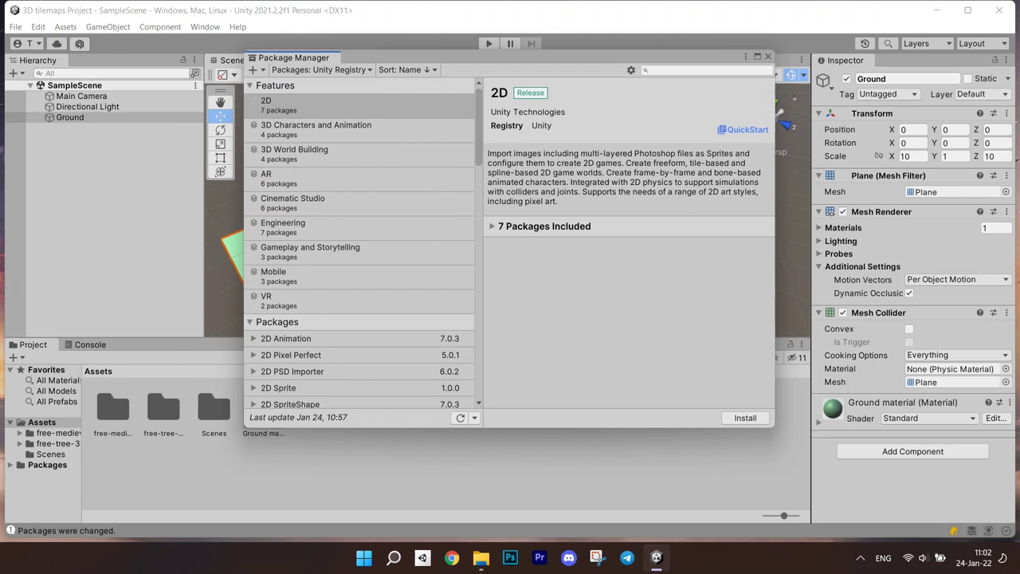
scroll(359, 243, "down", 3)
left_click(294, 279)
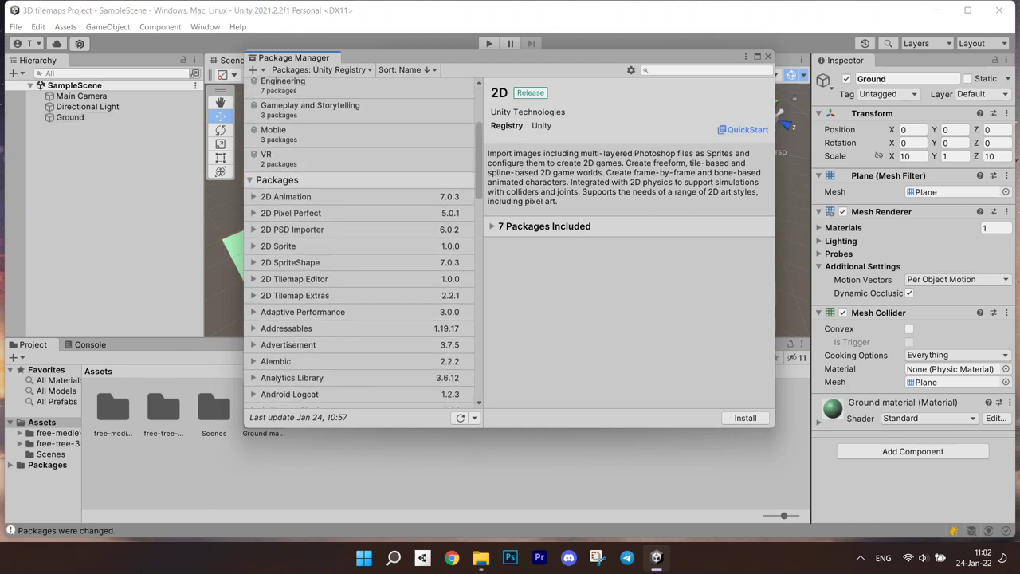
left_click(745, 418)
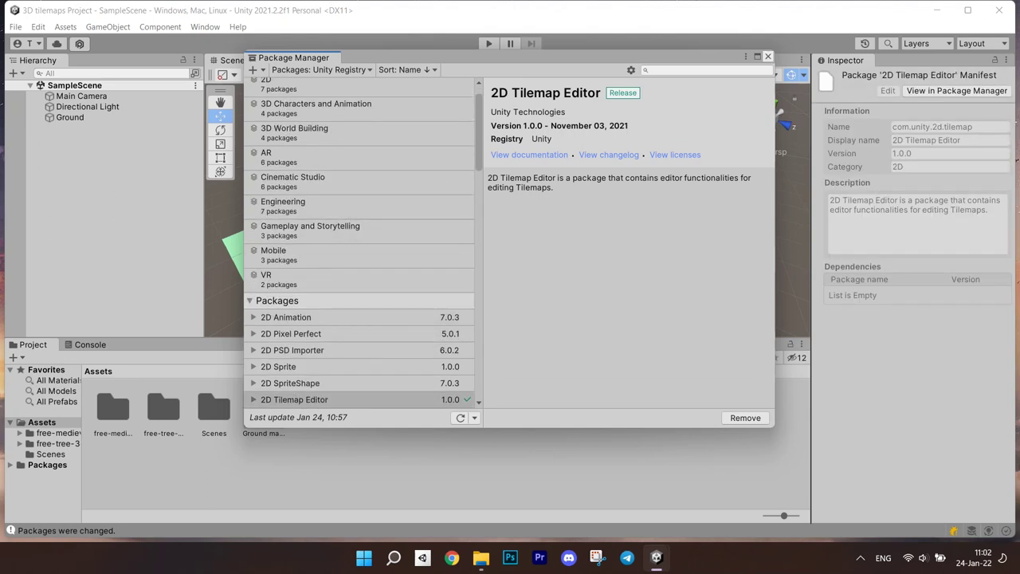
left_click(767, 56)
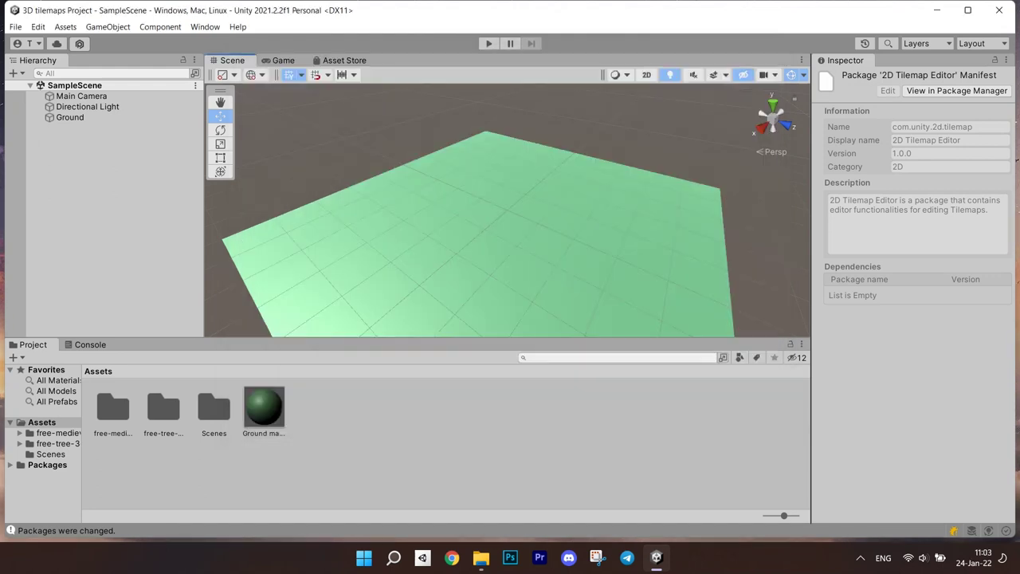
Add a 2D rectangular Tilemap to the scene, keeping its default name
key("q")
right_click(93, 254)
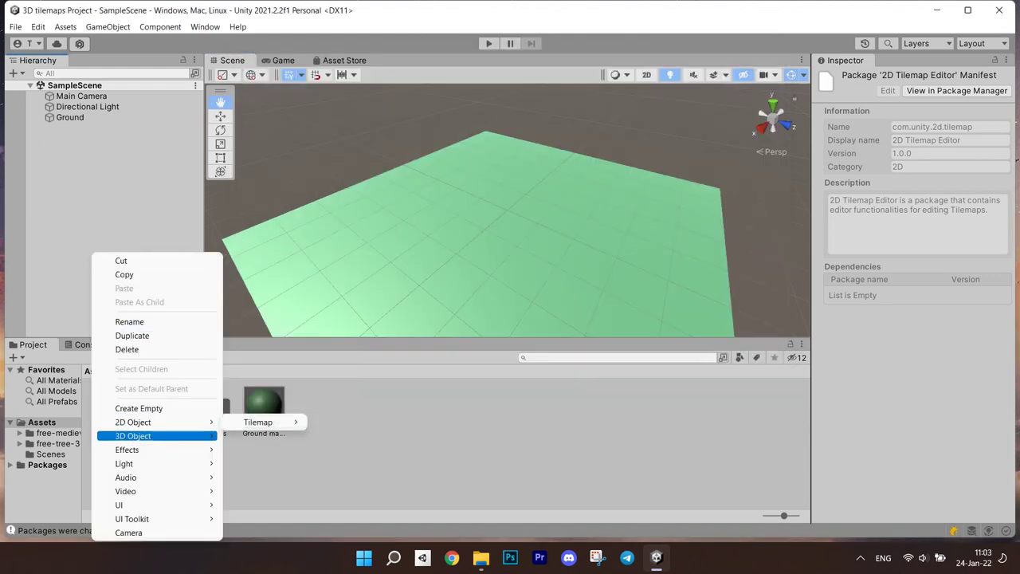
mouse_move(258, 421)
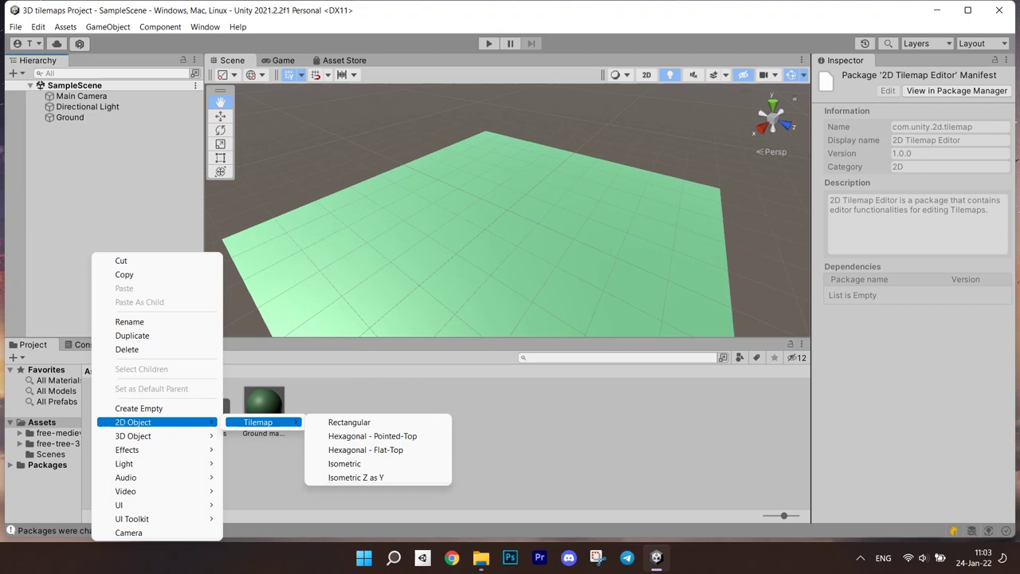
left_click(349, 421)
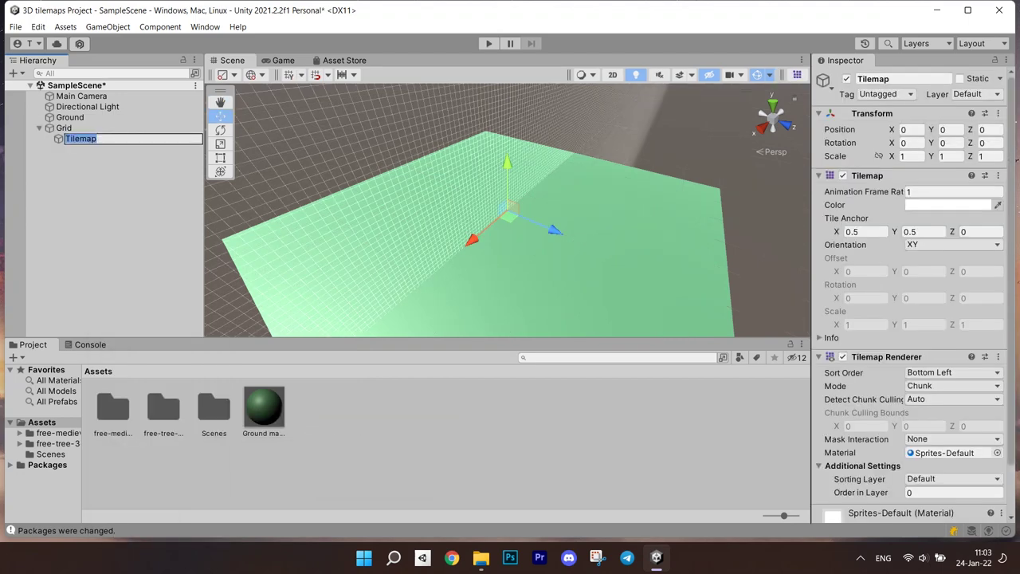
left_click(102, 199)
left_click(82, 138)
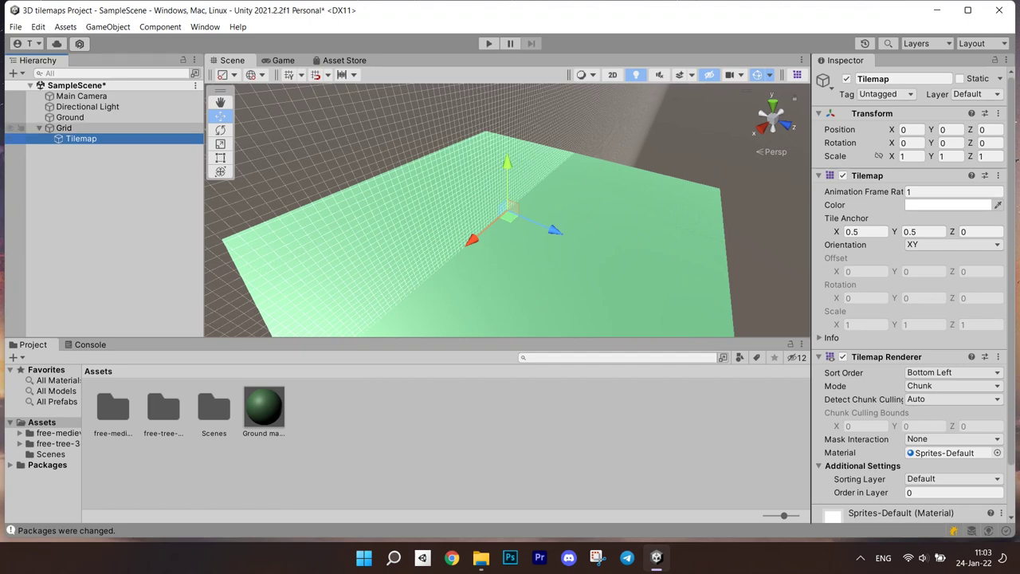
Set the Grid object's cell swizzle to XZY so it lies flat along the ground
left_click(63, 128)
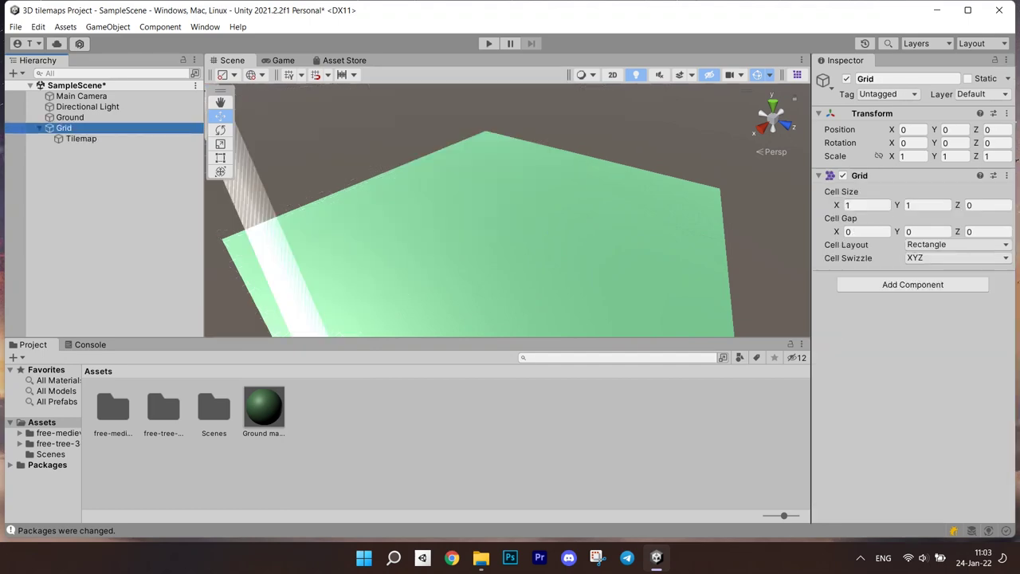
left_click(956, 257)
left_click(936, 286)
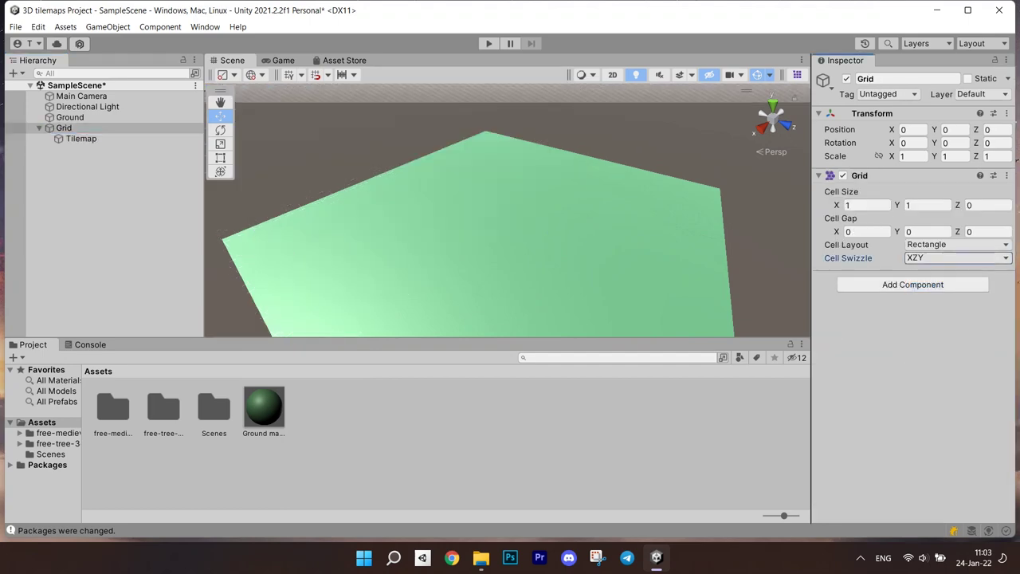
Set the Tilemap's orientation to XZ
left_click(81, 137)
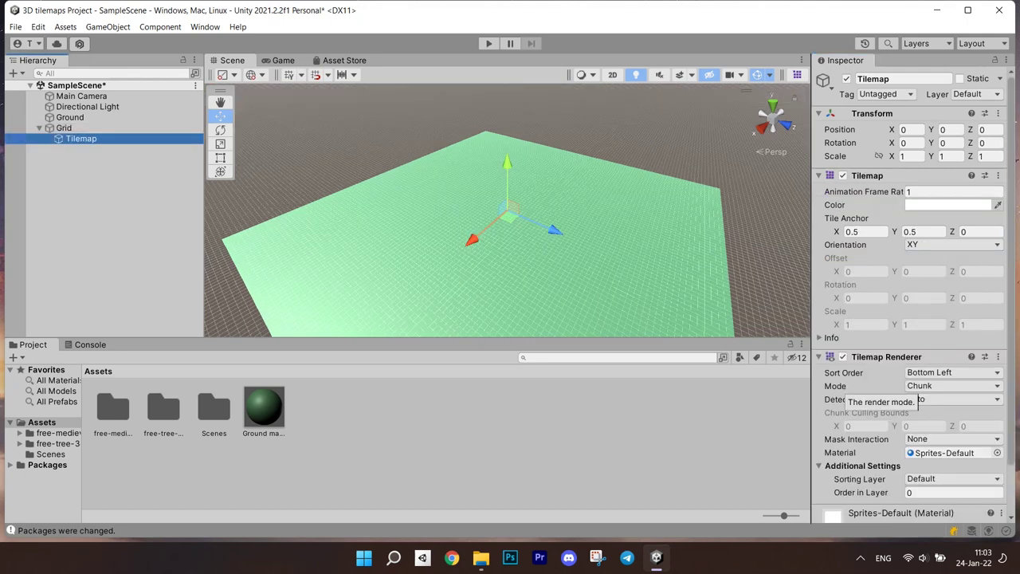
scroll(848, 386, "down", 2)
left_click(952, 190)
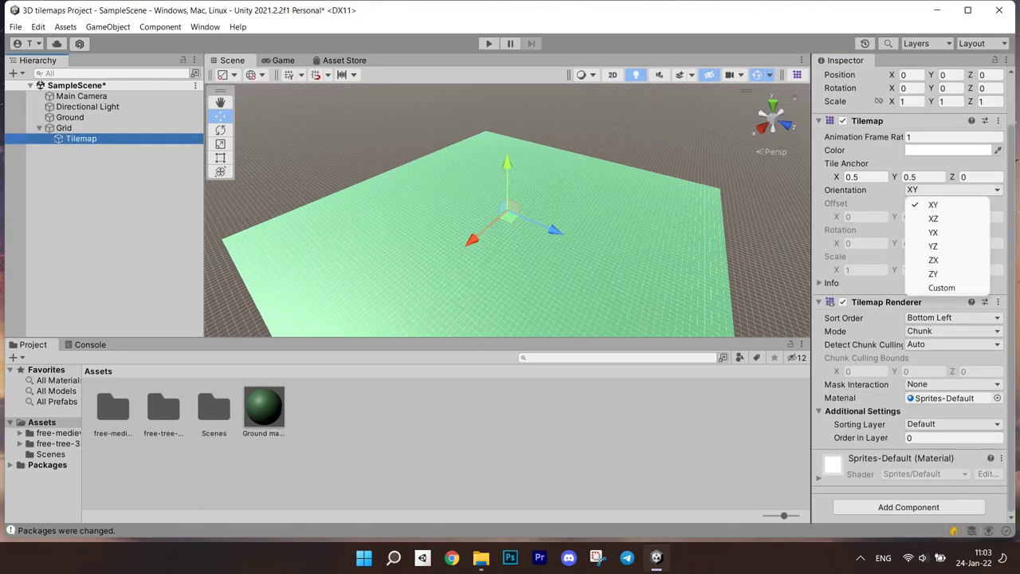
left_click(944, 219)
scroll(908, 295, "up", 2)
Set the Grid's cell size to 3 on X and 3 on Y, and check the Tilemap's grid on the ground
left_click(64, 128)
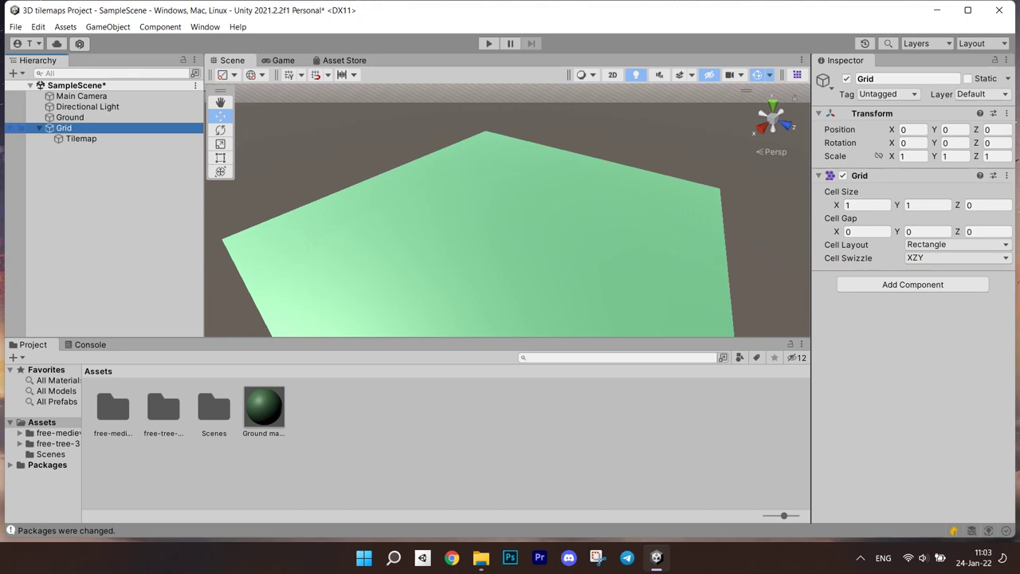
left_click(866, 205)
type("2")
key("Tab")
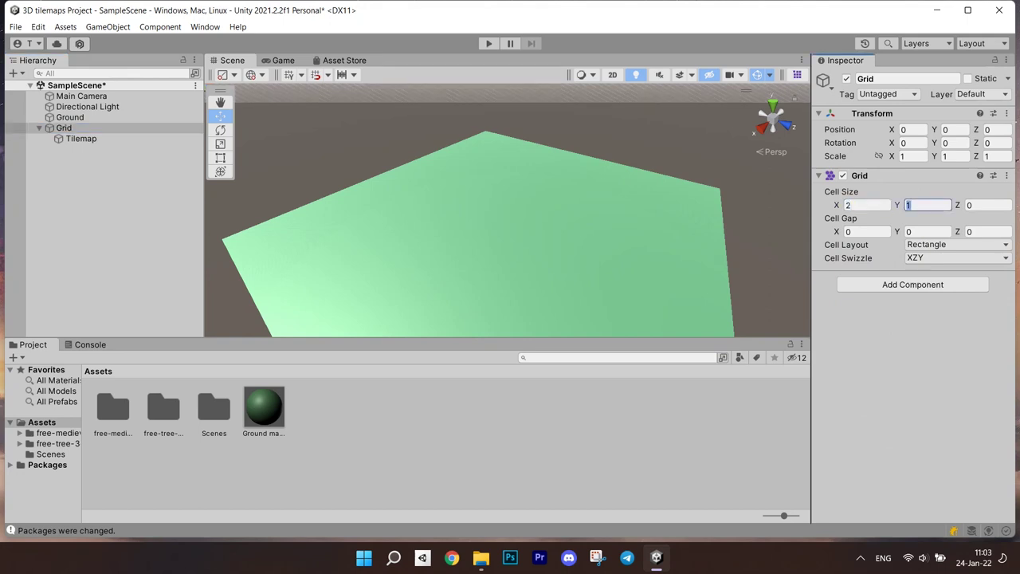
key("shift+Tab")
type("3")
key("Tab")
type("3")
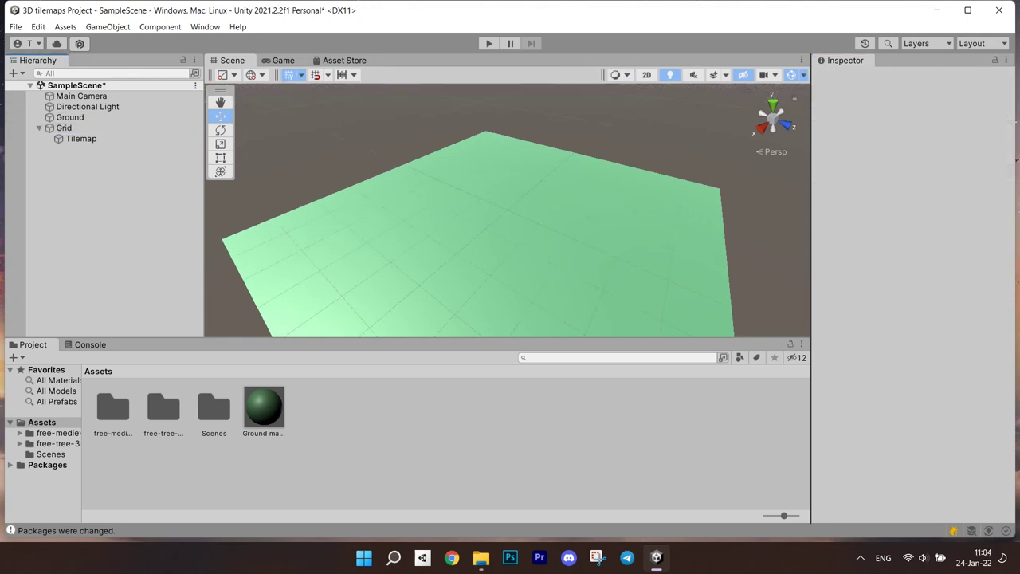
left_click(81, 138)
left_click_drag(382, 190, 445, 192, "alt")
scroll(455, 189, "up", 2)
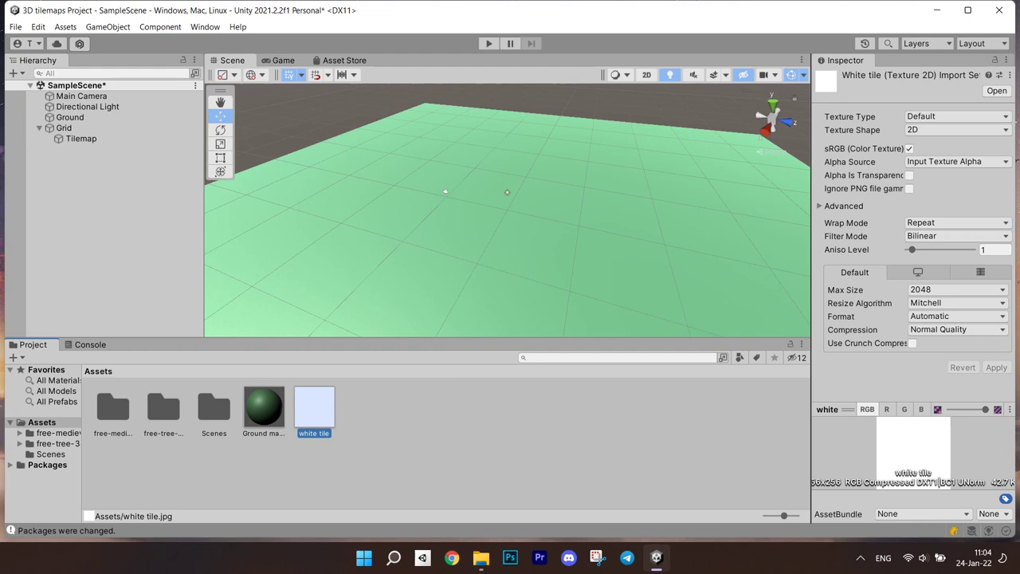
Change the white tile texture's type to Sprite (2D and UI) and apply the import settings
left_click(956, 117)
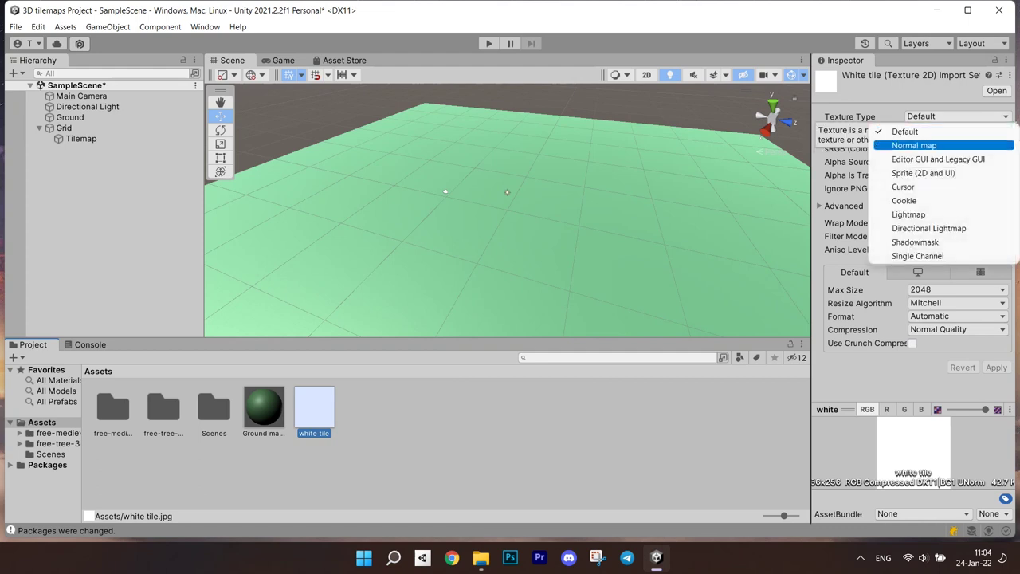
key("Down")
key("Return")
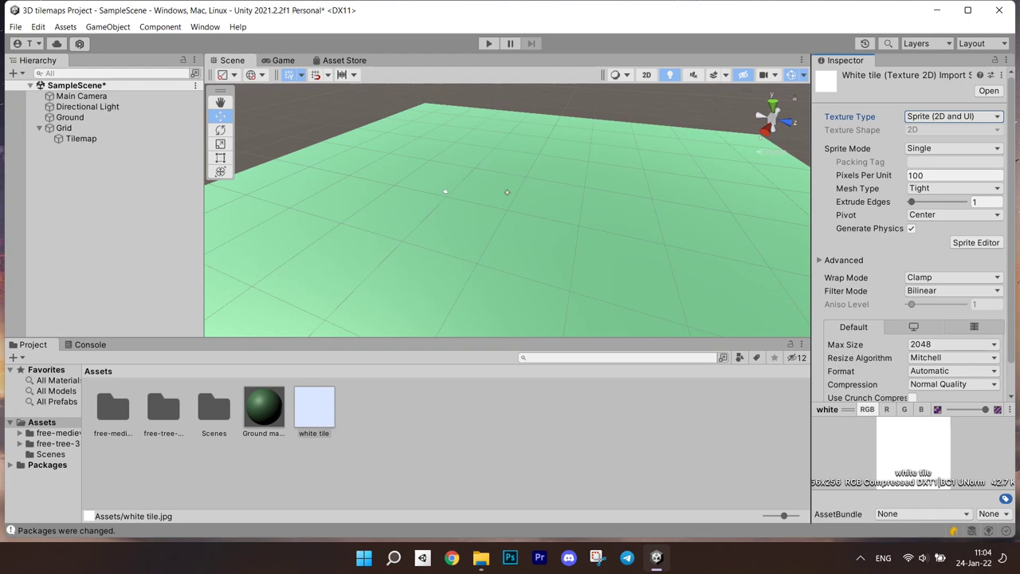
scroll(913, 239, "down", 2)
left_click(988, 389)
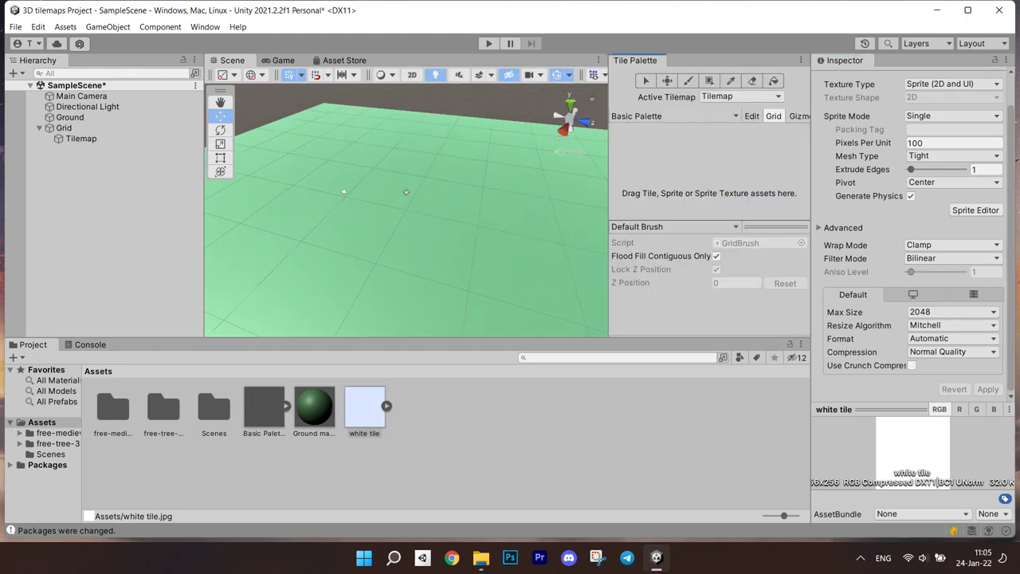
Add the white tile sprite to the Basic Palette, saving the generated tile asset as "tile"
left_click_drag(364, 406, 709, 171)
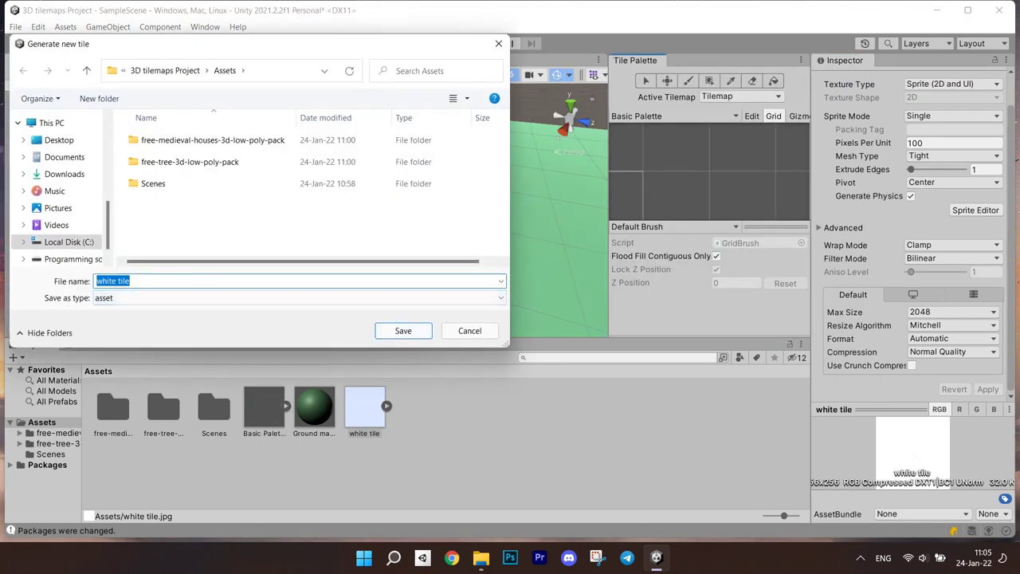
left_click(130, 281)
key("BackSpace")
key("BackSpace")
key("BackSpace")
key("BackSpace")
key("BackSpace")
key("BackSpace")
type("t")
key("Return")
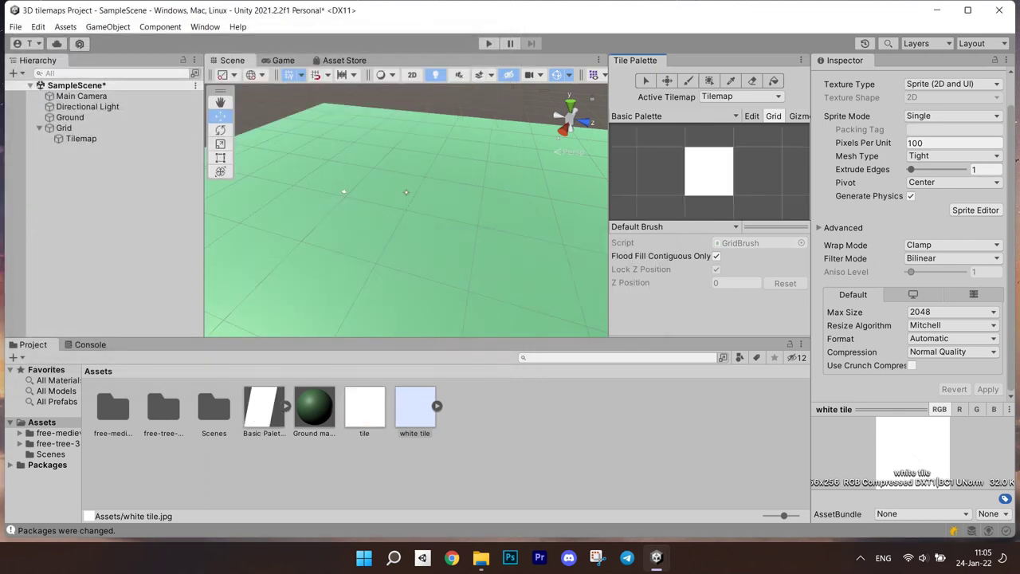
Paint a patch of white tiles on the ground and set the Tilemap's Y position to 0.01
key("b")
mouse_move(382, 177)
left_mouse_down()
mouse_move(428, 239)
mouse_move(347, 184)
mouse_move(429, 239)
mouse_move(470, 171)
mouse_move(358, 259)
mouse_move(311, 263)
mouse_move(460, 239)
mouse_move(458, 224)
left_mouse_up()
left_click(80, 138)
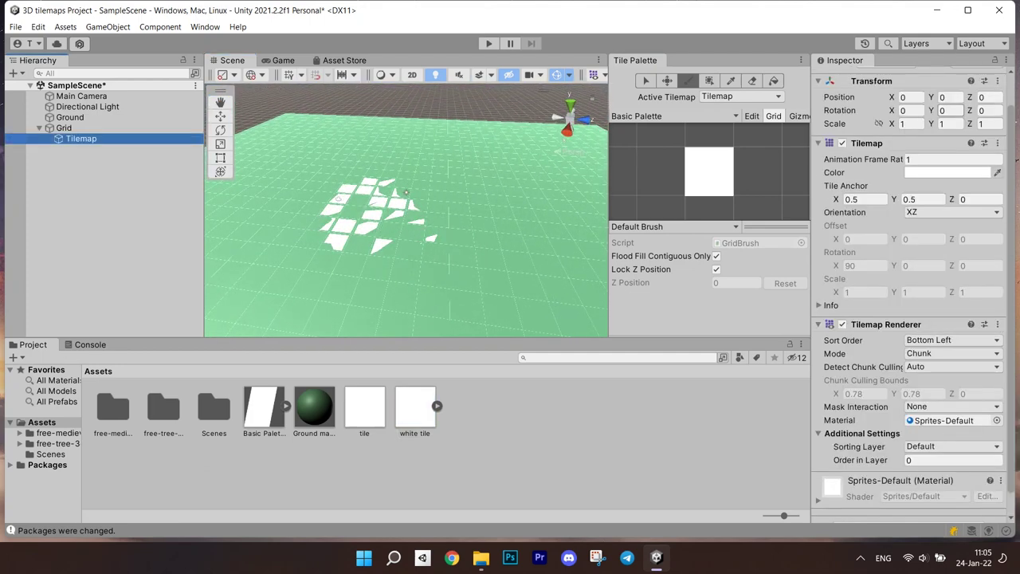
left_click(948, 97)
type(".01")
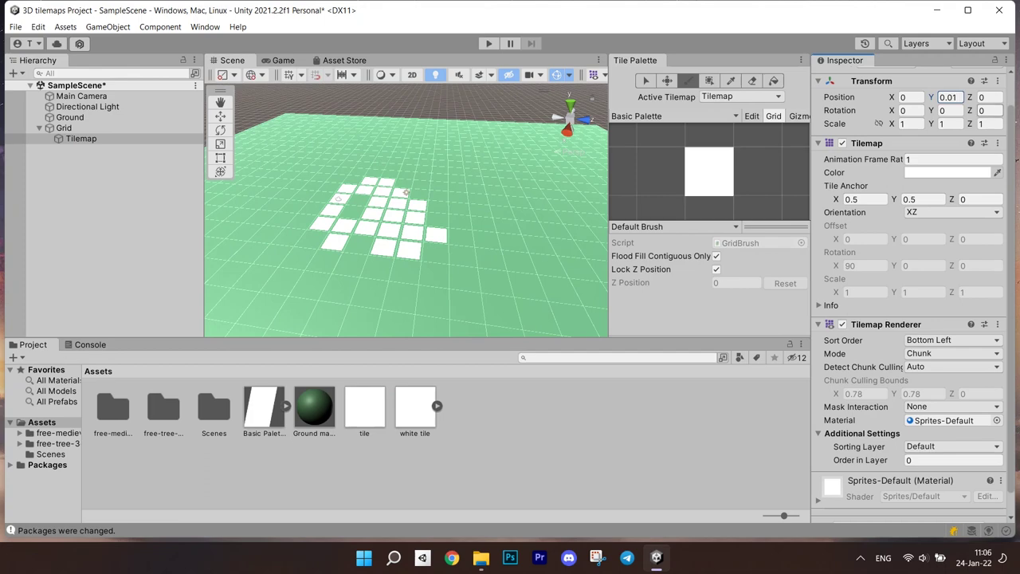
Paint a few more white tiles around the existing patch on the Tilemap
mouse_move(434, 276)
left_mouse_down("alt")
mouse_move(560, 235)
mouse_move(454, 289)
mouse_move(396, 283)
left_mouse_up("alt")
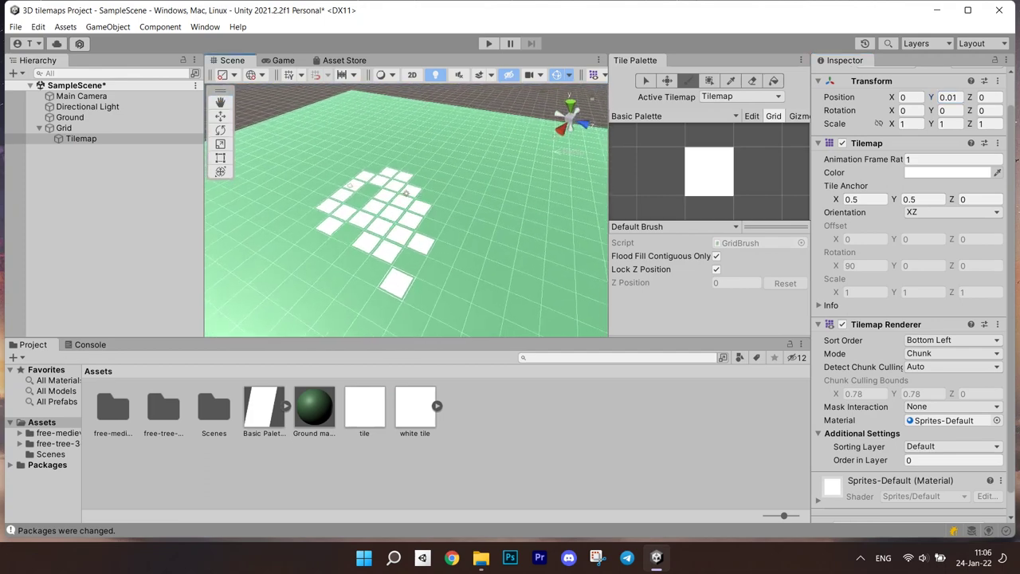
left_click(410, 261)
left_click(446, 201)
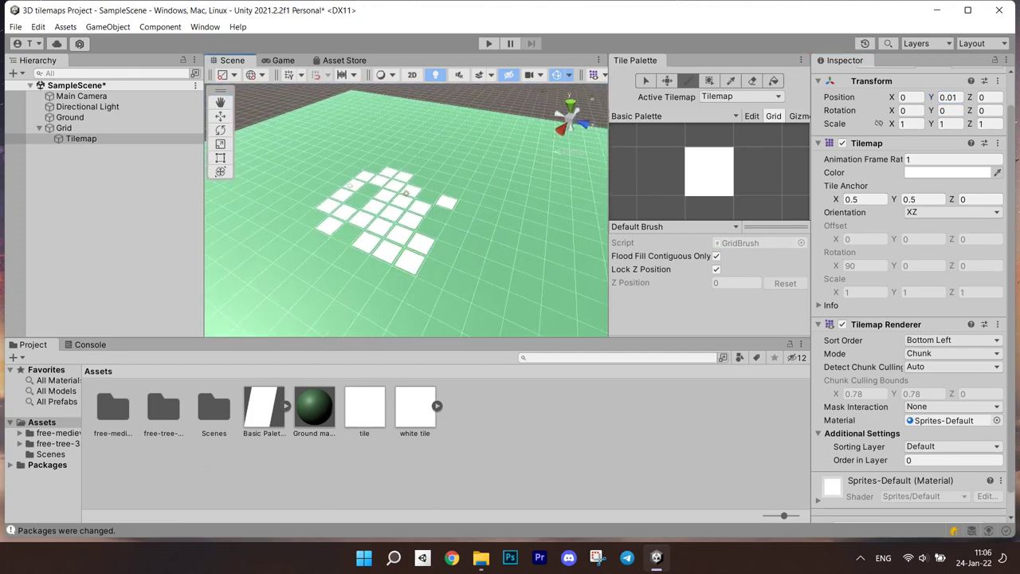
Install the 2D Tilemap Extras package from the Unity Registry
left_click(205, 27)
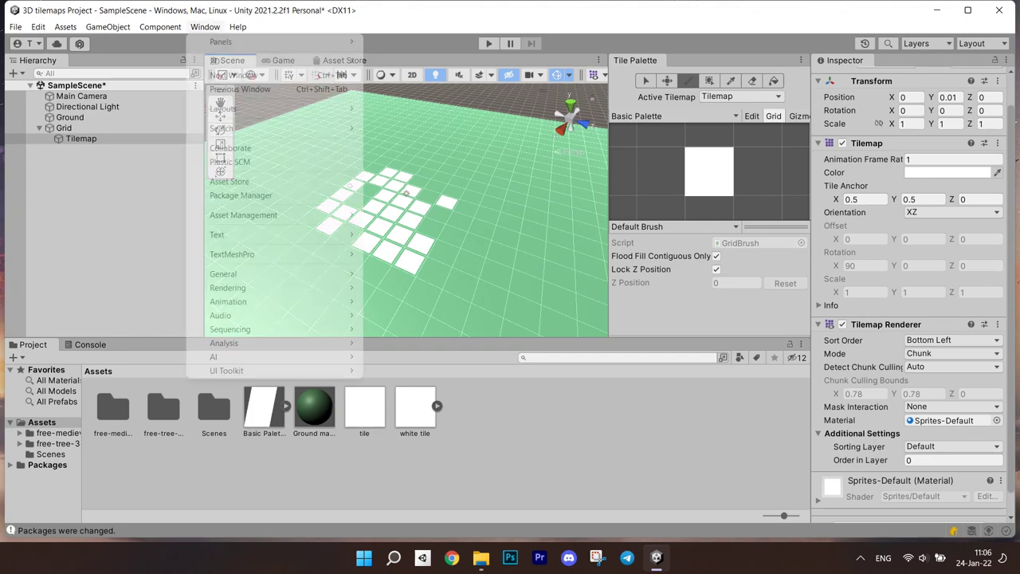
left_click(241, 195)
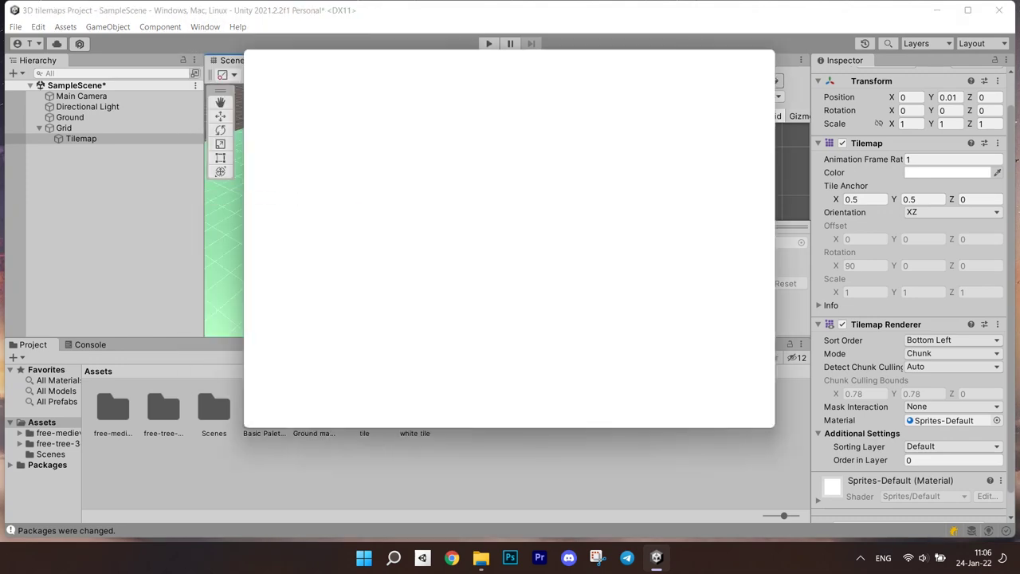
scroll(358, 242, "down", 3)
left_click(358, 306)
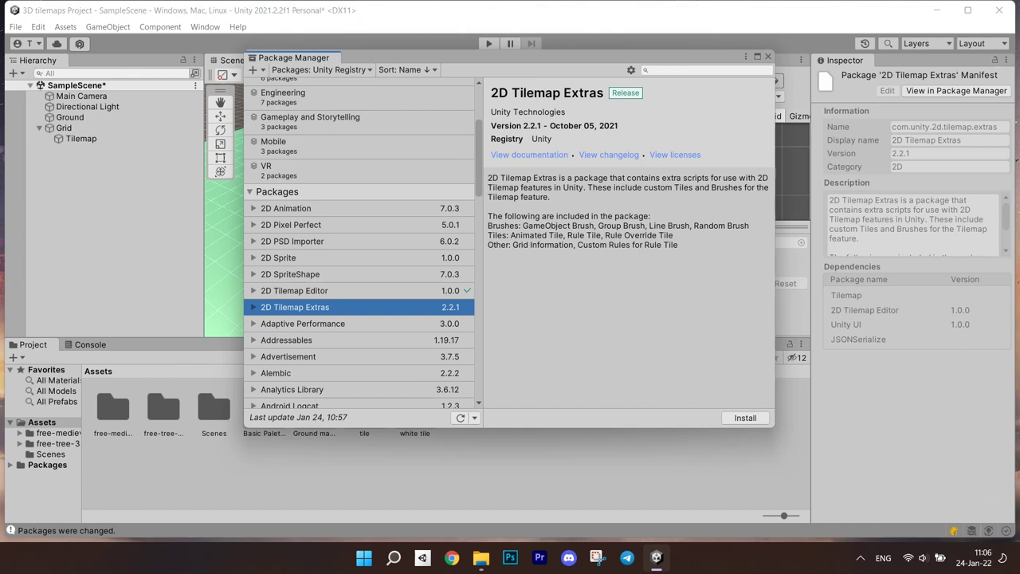
left_click(744, 418)
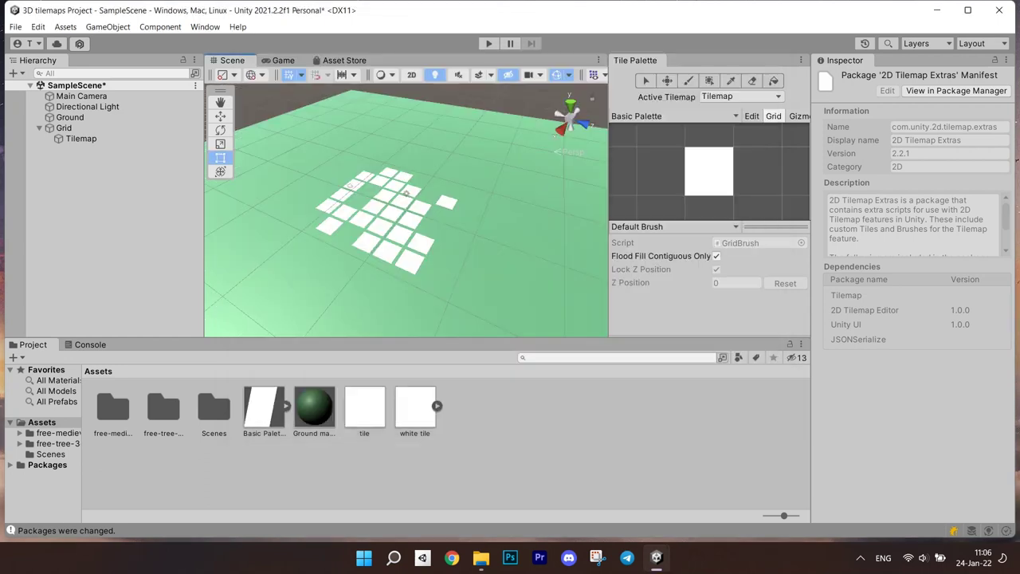
Switch the tile palette to the GameObject Brush and expand Element 0 in its Cells
left_click(673, 226)
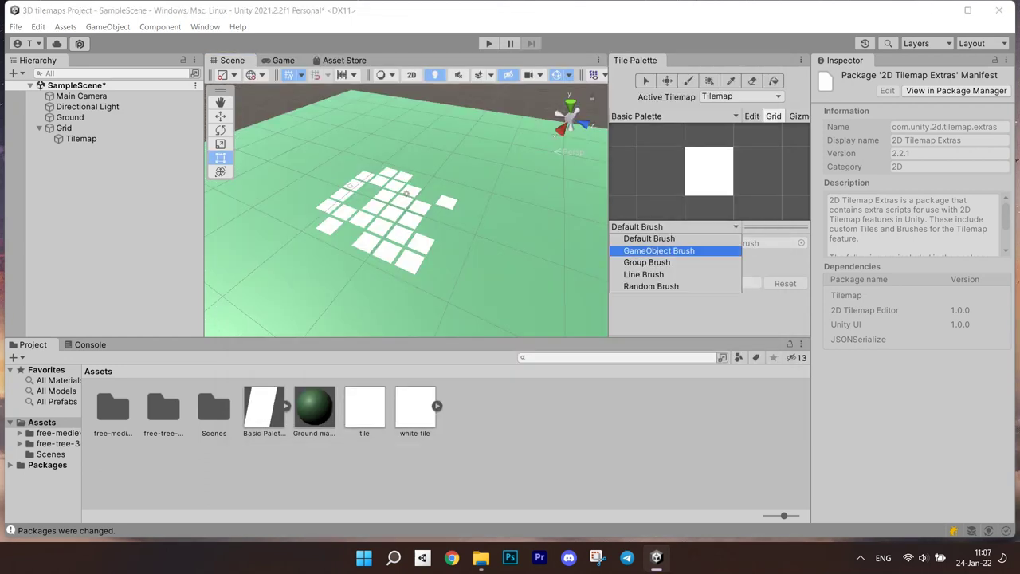
left_click(655, 249)
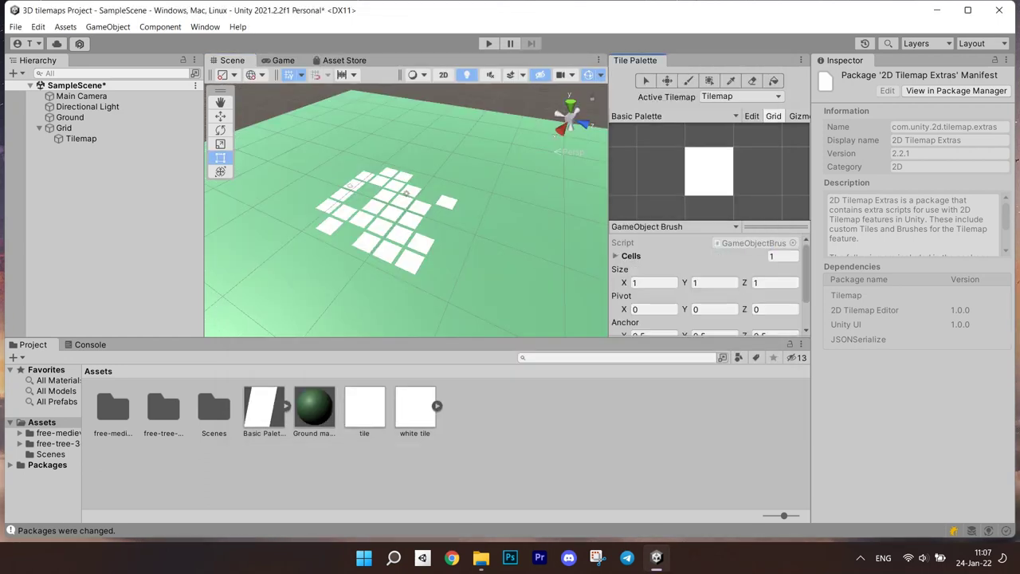
left_click(630, 256)
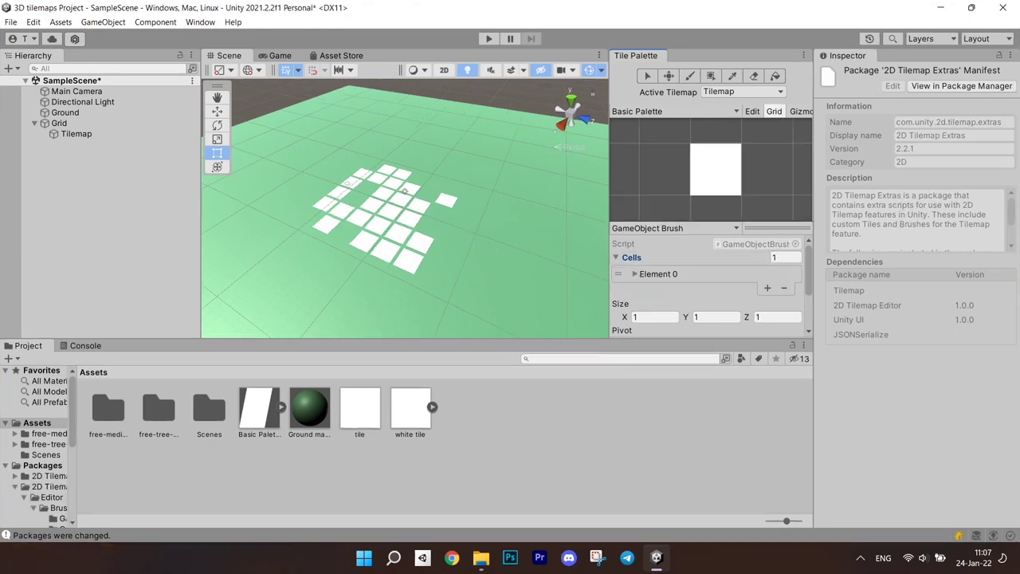
left_click(635, 273)
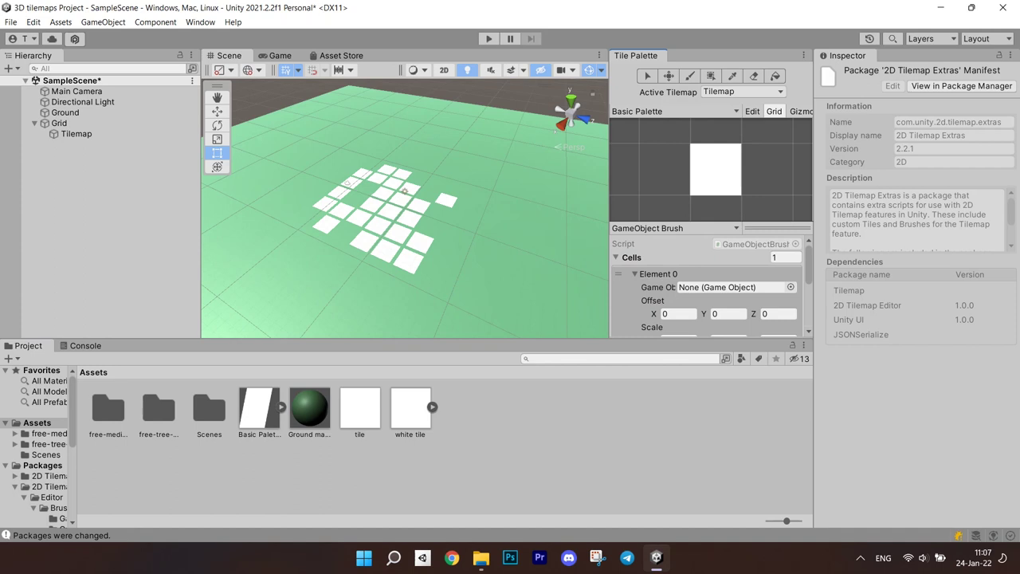
scroll(705, 285, "down", 1)
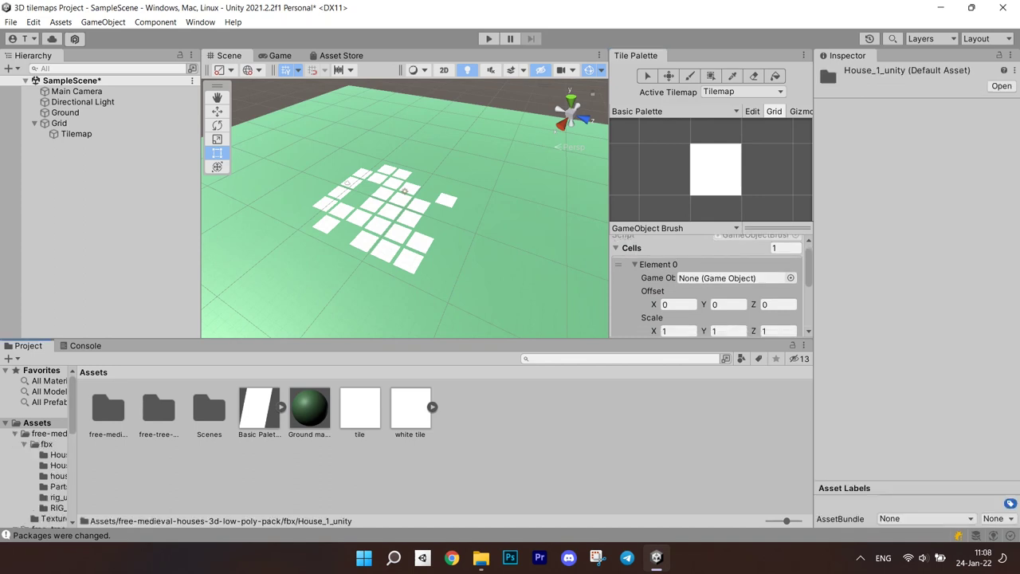
Assign the house_3_1 model from the medieval pack's fbx/House_1_unity folder as Element 0's Game Object
double_click(108, 410)
left_click(107, 410)
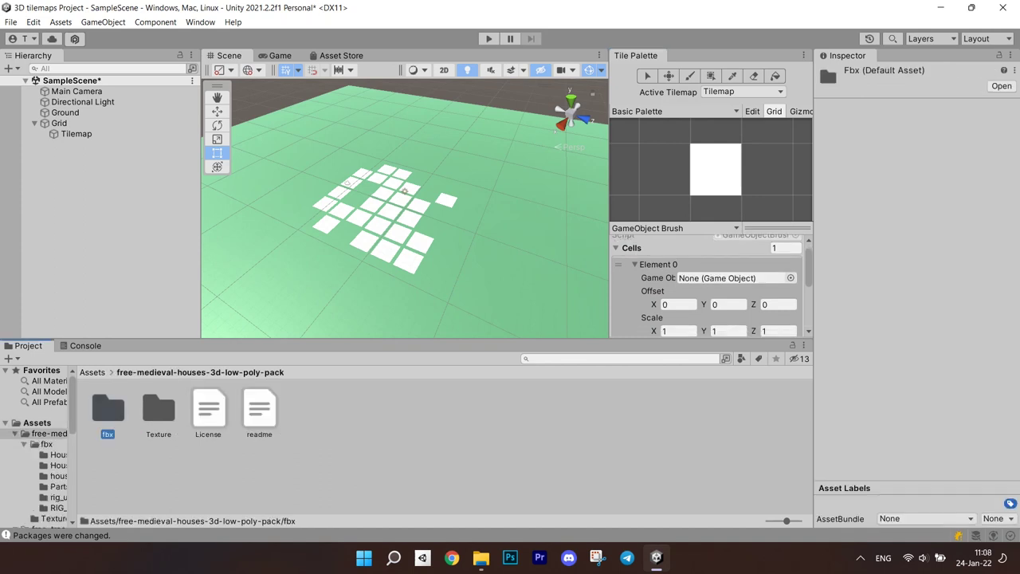
double_click(107, 411)
double_click(108, 410)
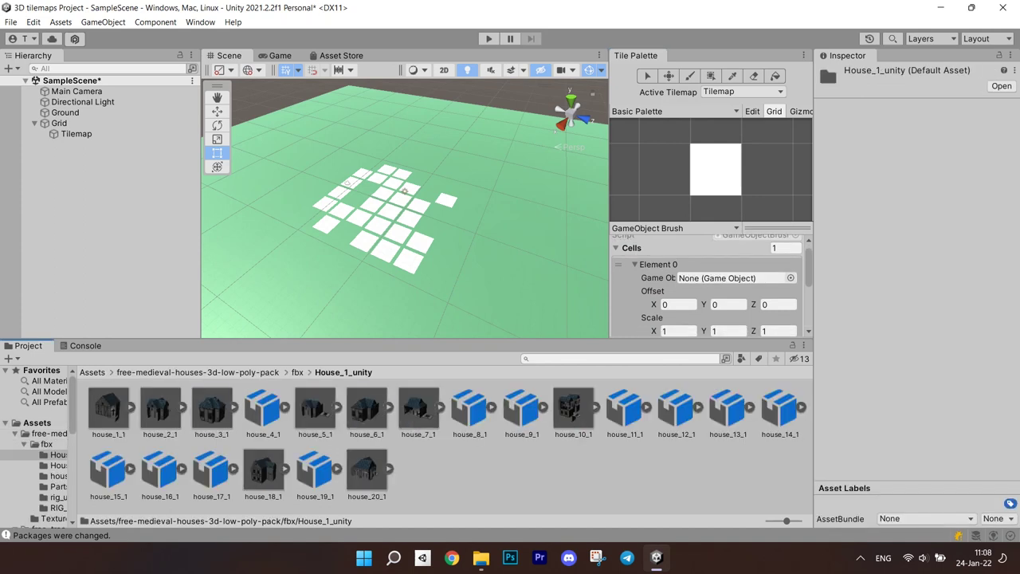
left_click_drag(211, 410, 731, 278)
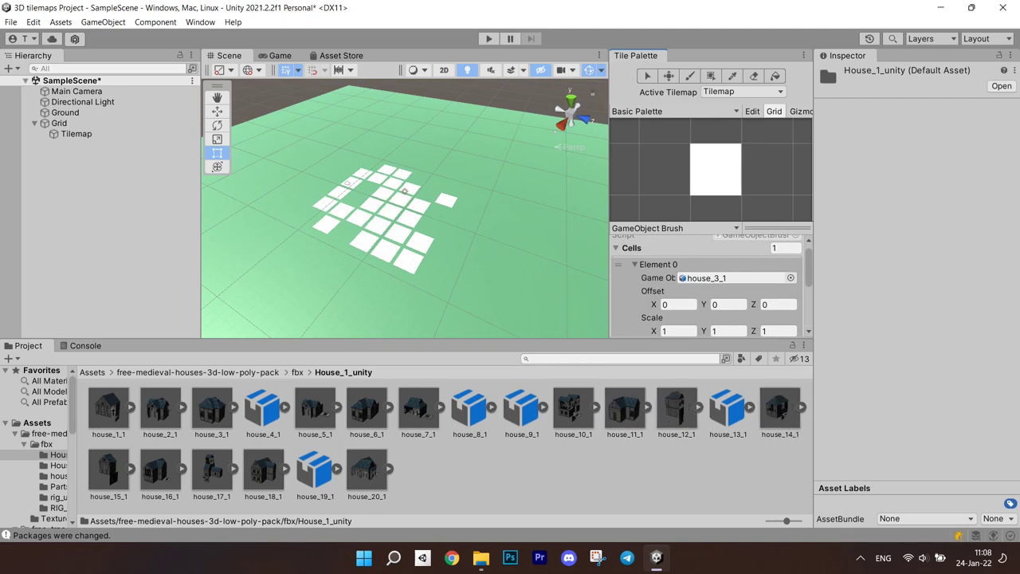
Select the Tilemap and paint one house on the ground beside the white tiles with the GameObject Brush
left_click(478, 239)
scroll(404, 208, "down", 7)
left_click(59, 123)
left_click(319, 239)
scroll(405, 207, "up", 3)
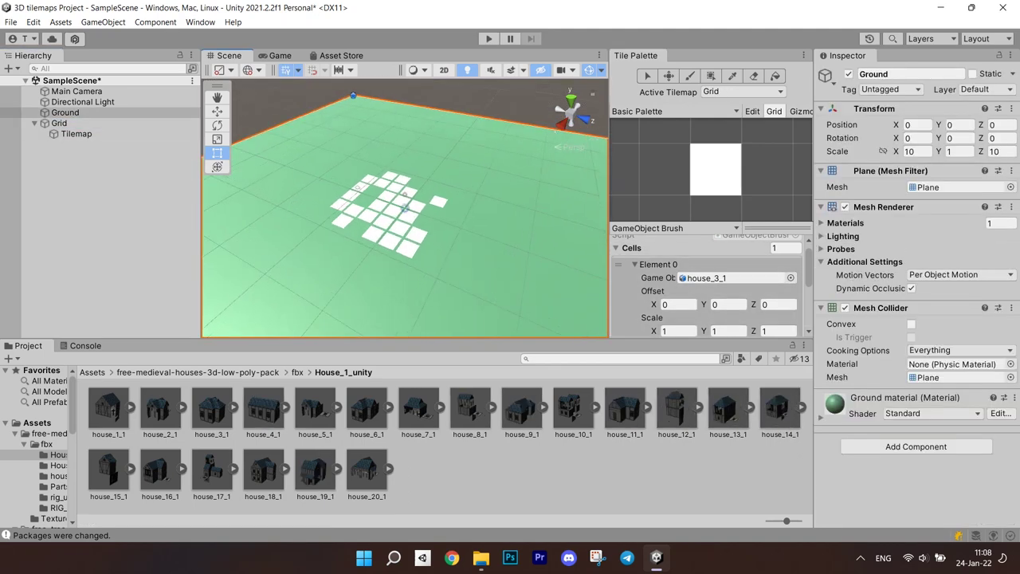
left_click(76, 134)
left_click(319, 239)
key("b")
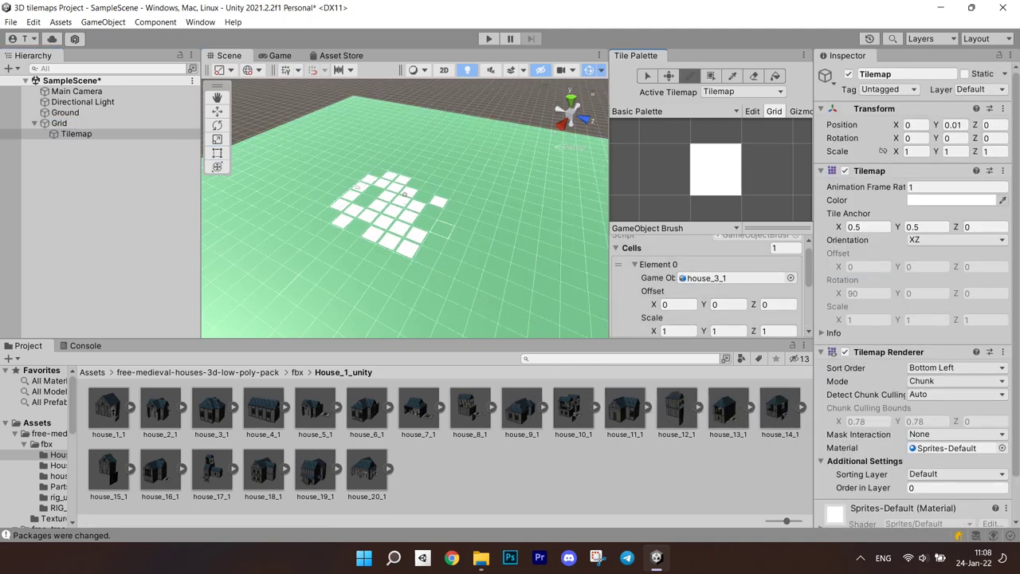
left_click(465, 225)
left_click(528, 252)
scroll(527, 252, "up", 7)
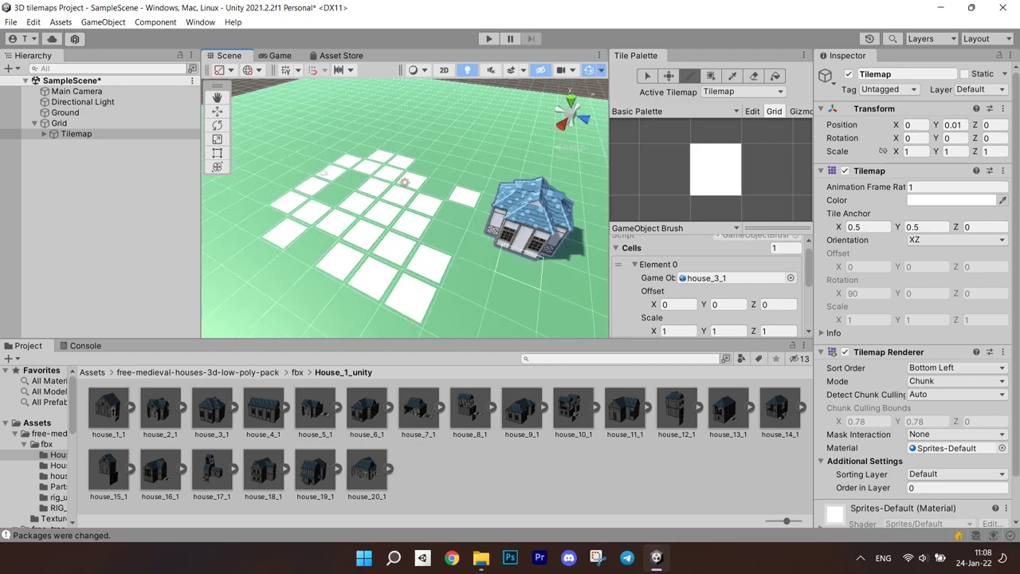
mouse_move(528, 252)
left_mouse_down("alt")
mouse_move(271, 124)
mouse_move(451, 199)
left_mouse_up("alt")
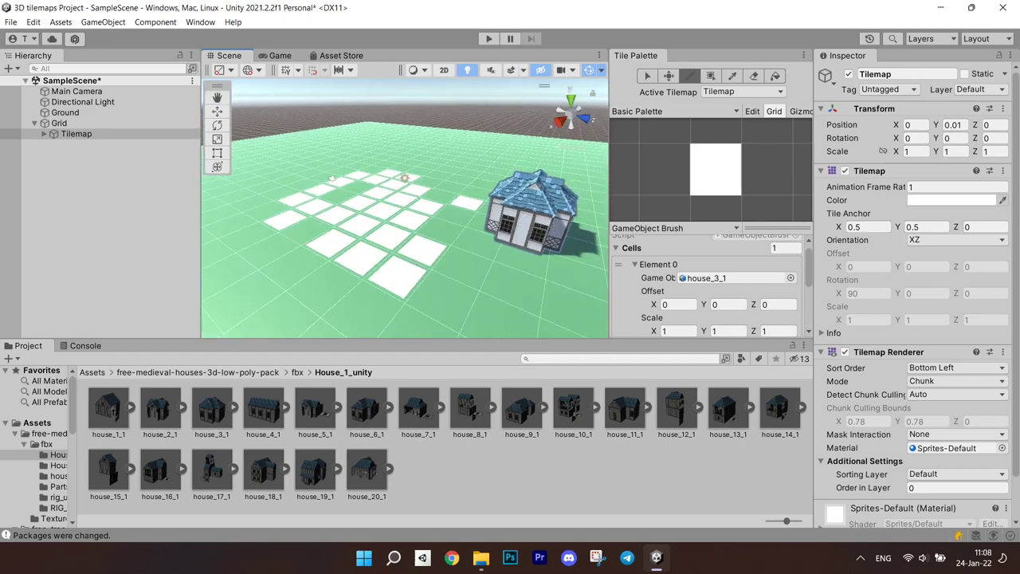
Set Element 0's Orientation X to 1 and paint another house on the white tiles
scroll(709, 283, "down", 3)
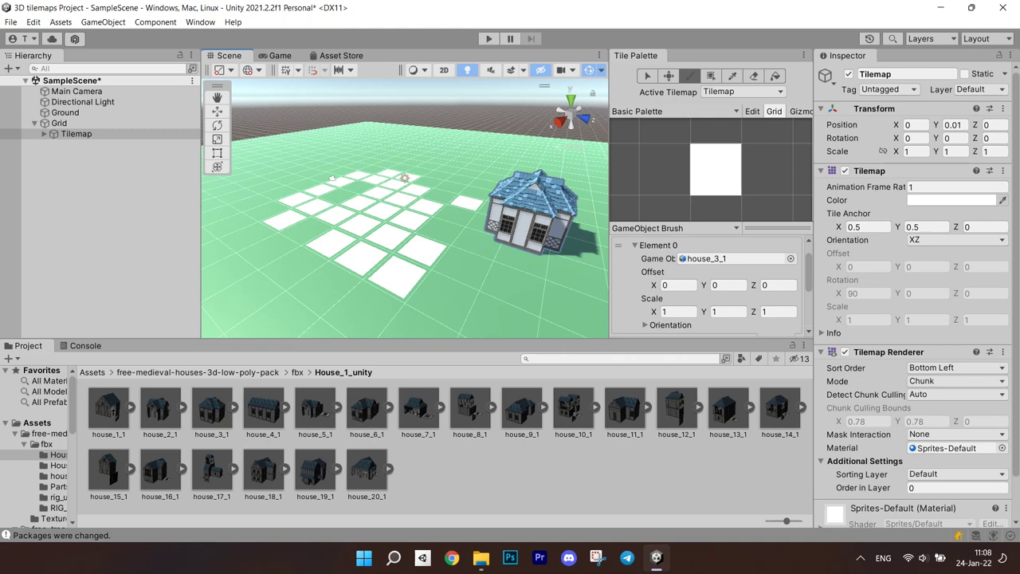
left_click(645, 273)
left_click(736, 285)
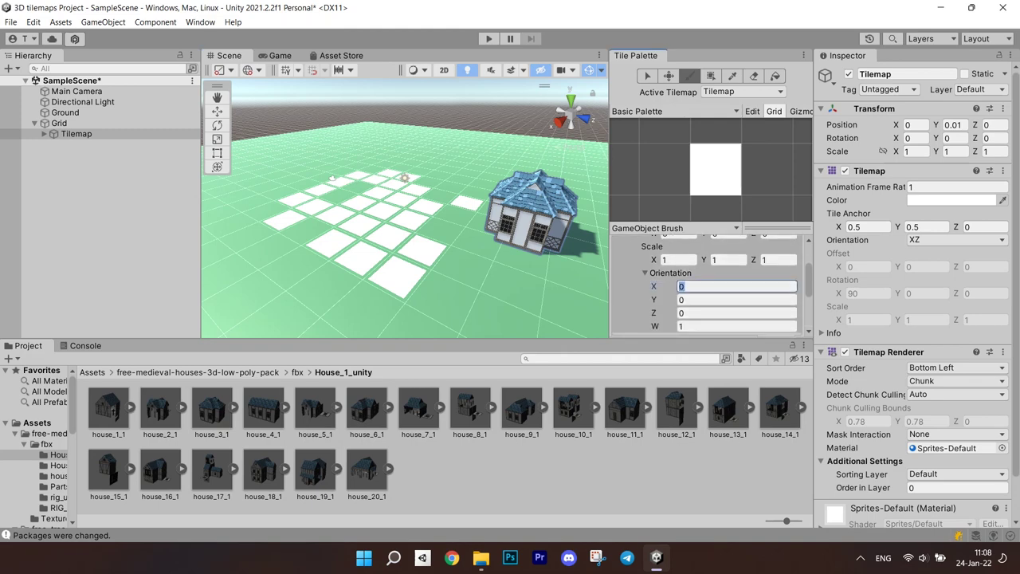
left_click(422, 245)
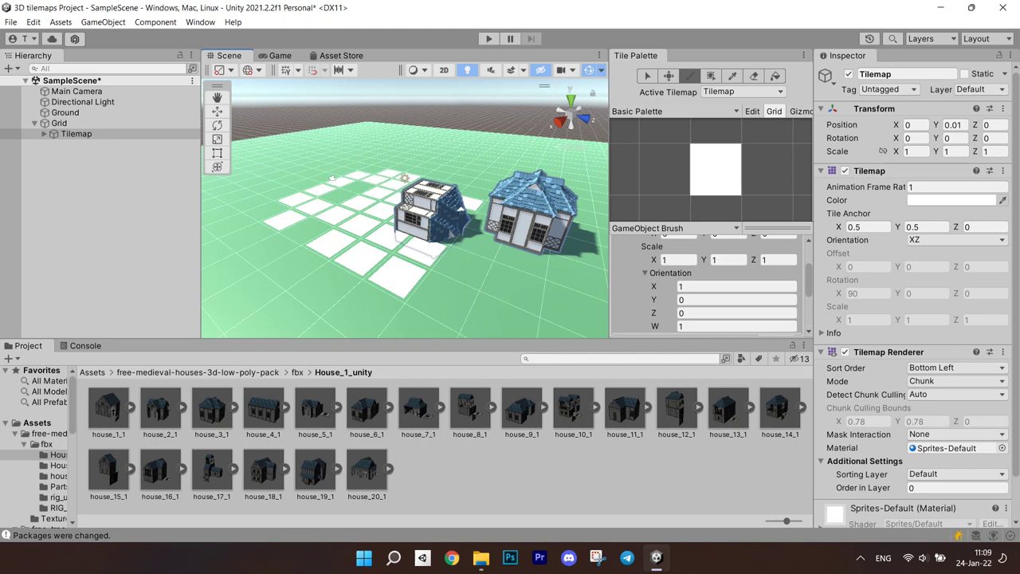
Set the GameObject Brush size to 2 in X and 2 in Y
scroll(705, 282, "down", 5)
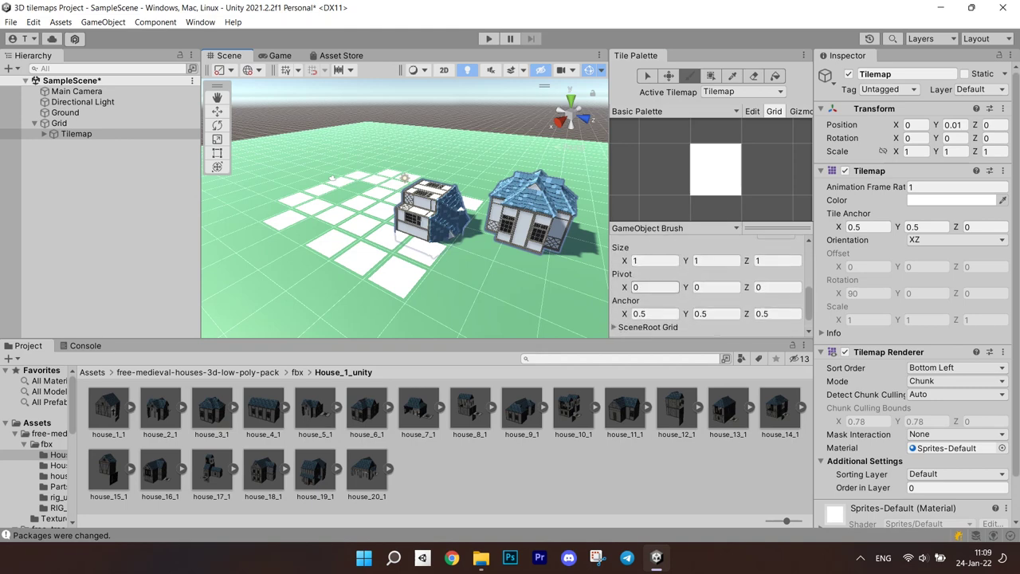
scroll(705, 283, "down", 1)
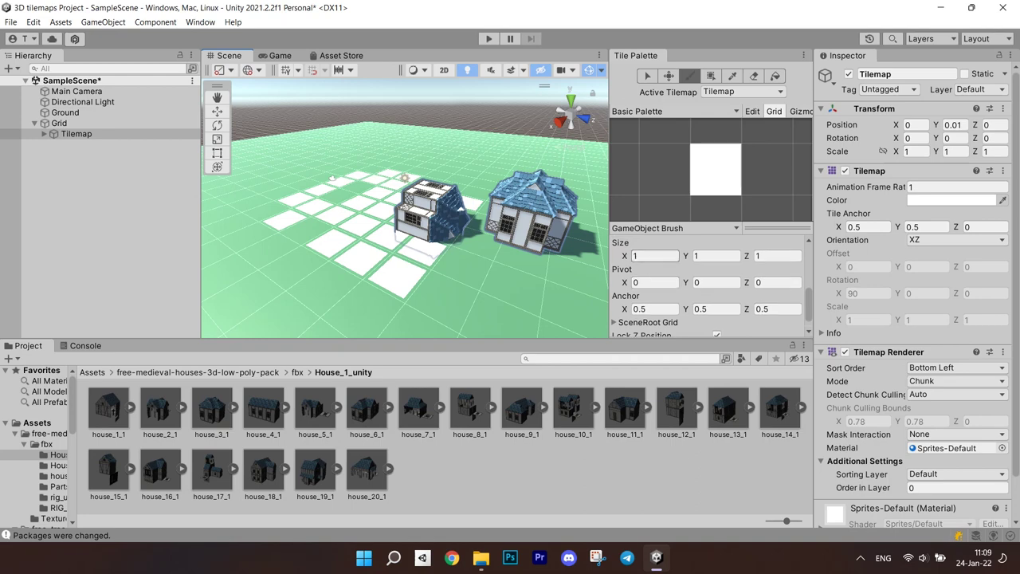
left_click(655, 255)
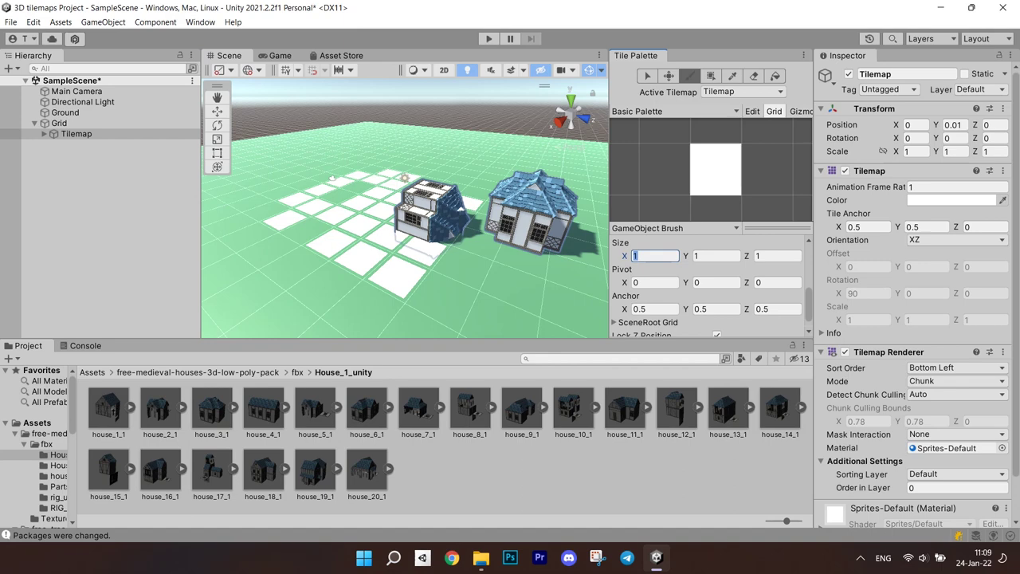
type("2")
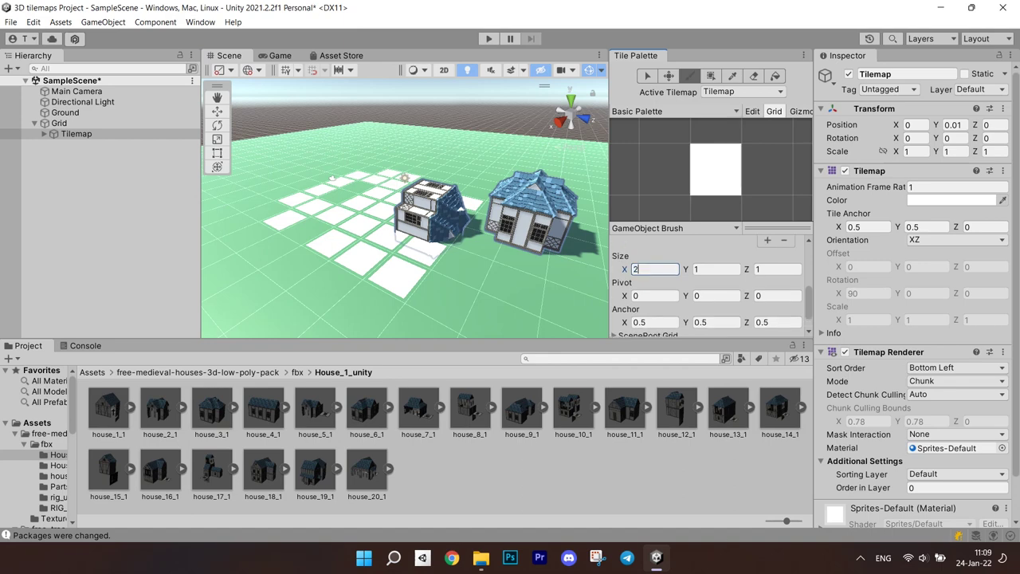
key("Tab")
type("2")
scroll(707, 285, "up", 4)
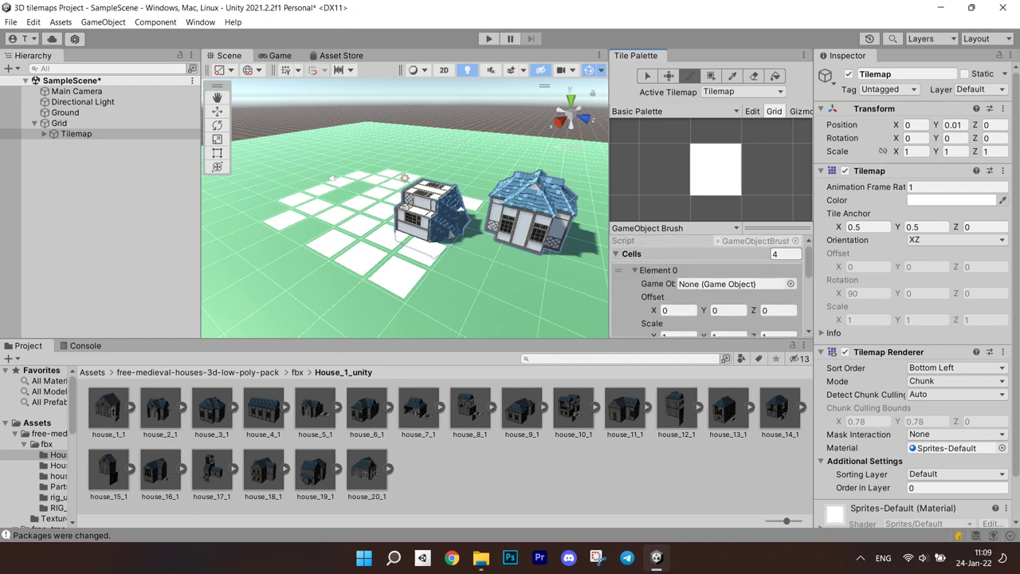
Paint the combined house and Tree_temp_climate_001 cells on the ground in front of the white tiles
scroll(706, 283, "down", 2)
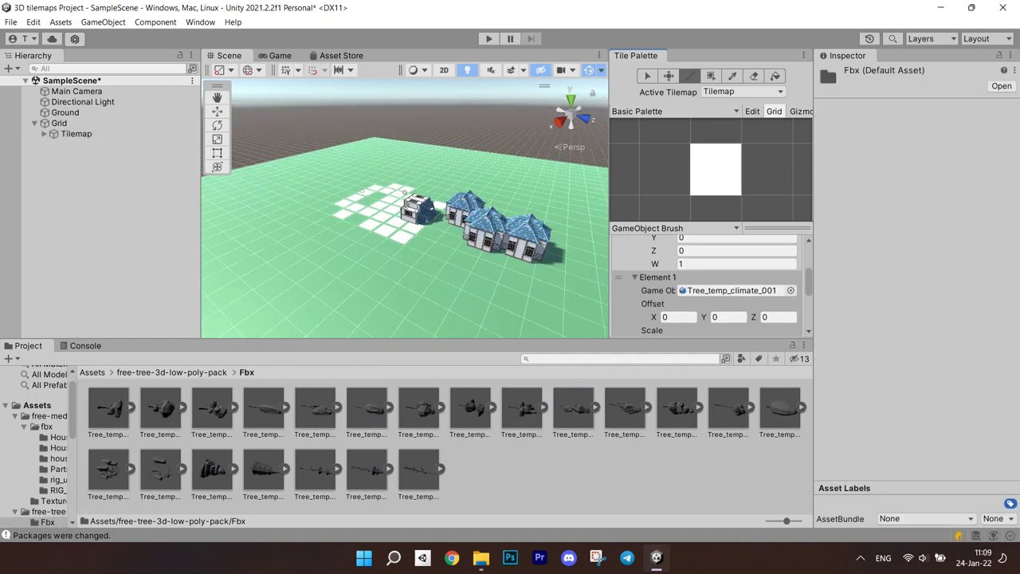
left_click(317, 267)
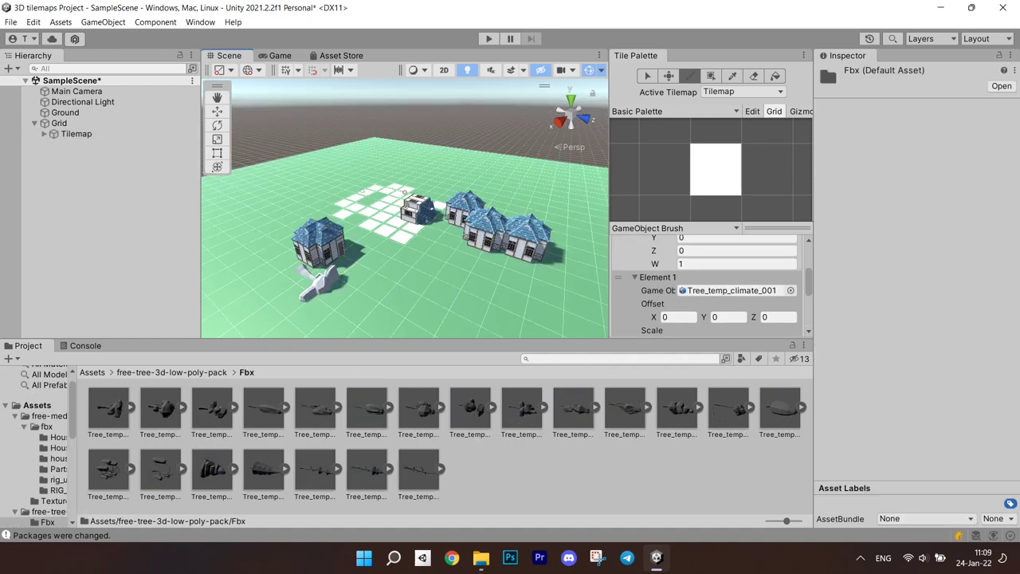
Set Element 1's Orientation X to -1 and paint another house-and-tree group on the ground
scroll(707, 283, "down", 2)
scroll(707, 283, "down", 1)
left_click(669, 271)
scroll(706, 296, "down", 1)
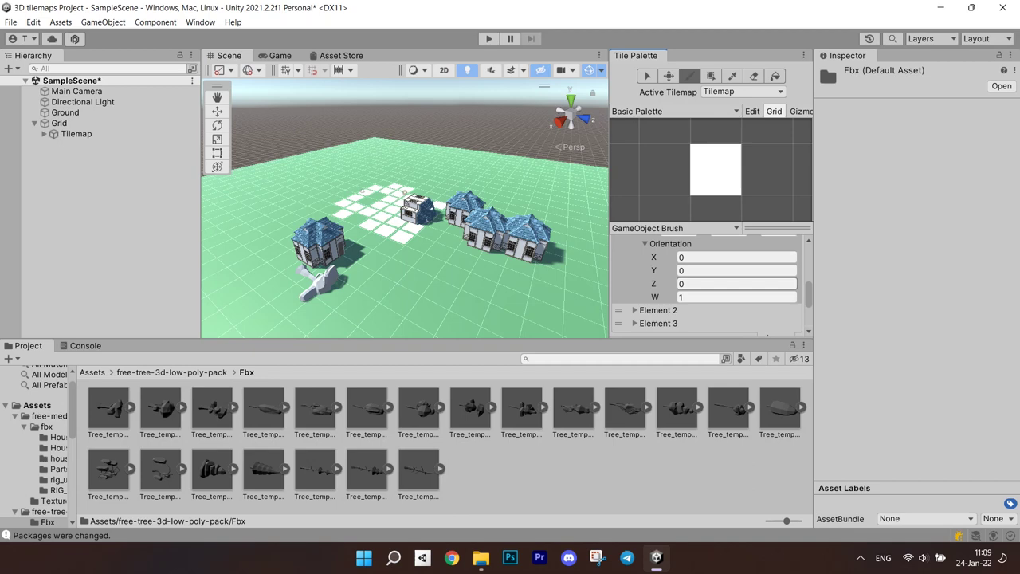
left_click(685, 256)
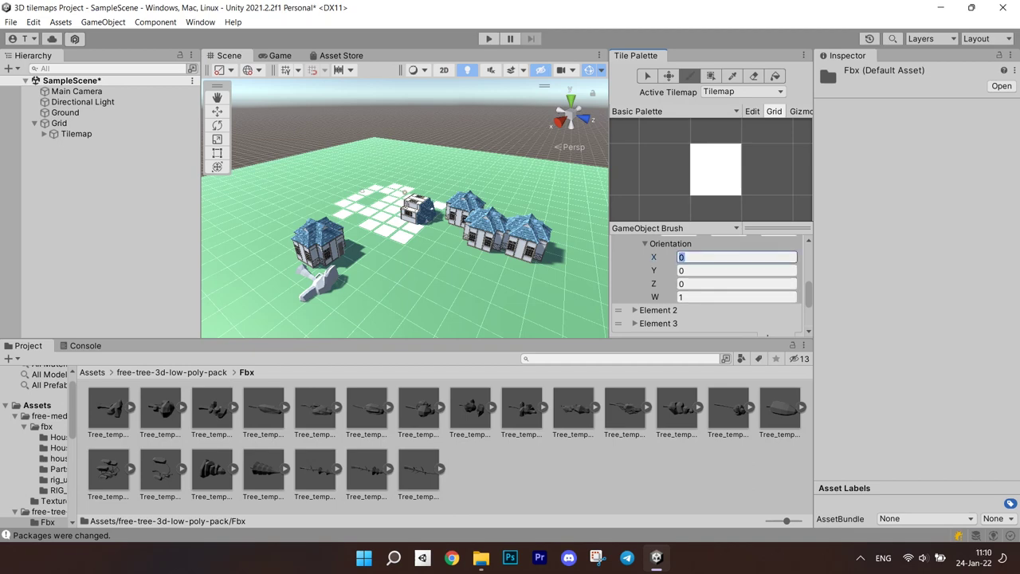
left_click(422, 279)
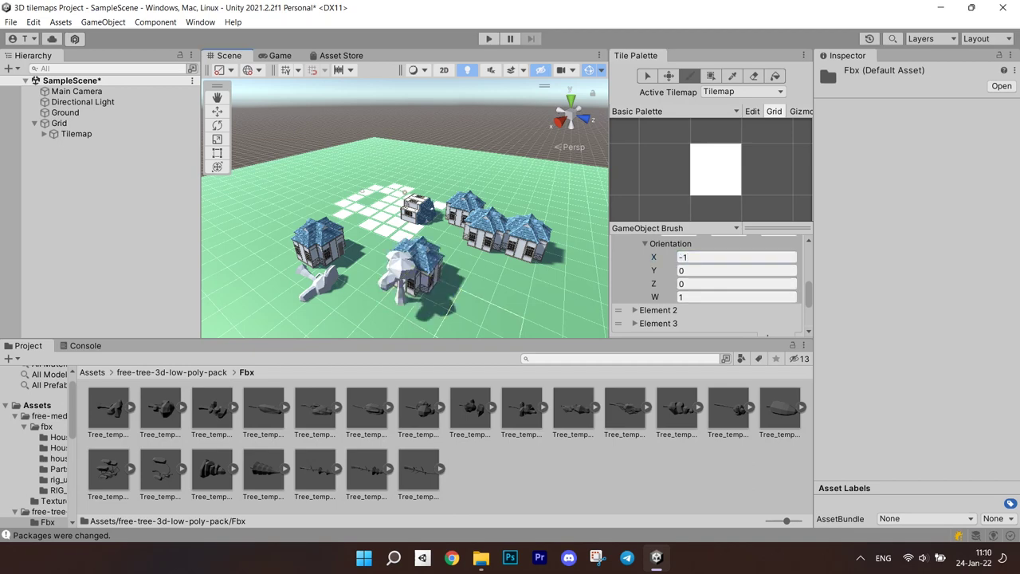
left_click_drag(430, 287, 350, 195, "alt")
key("w")
right_click_drag(351, 205, 306, 206)
scroll(405, 207, "down", 5)
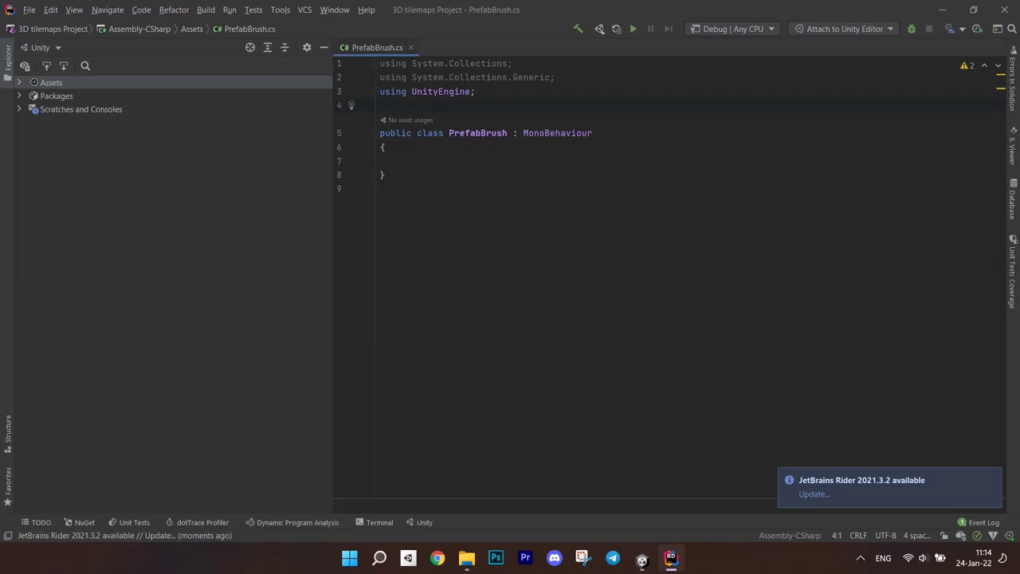
In PrefabBrush.cs in Rider, add a CreateAssetMenu attribute above the class with fileName "Prefab brush" and menuName "Brushes/Prefab brush"
type("[")
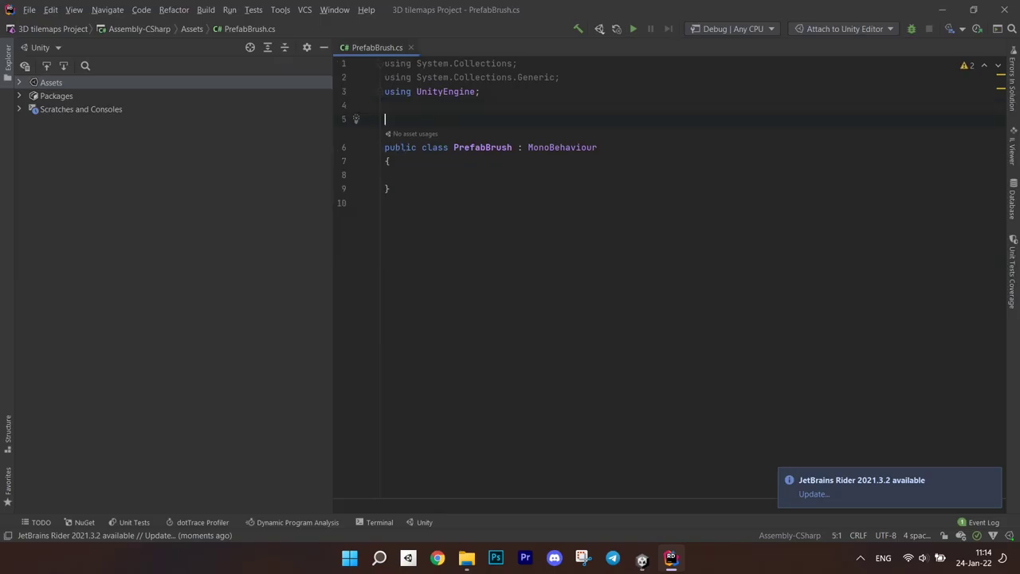
type("CreateAssetMenu(")
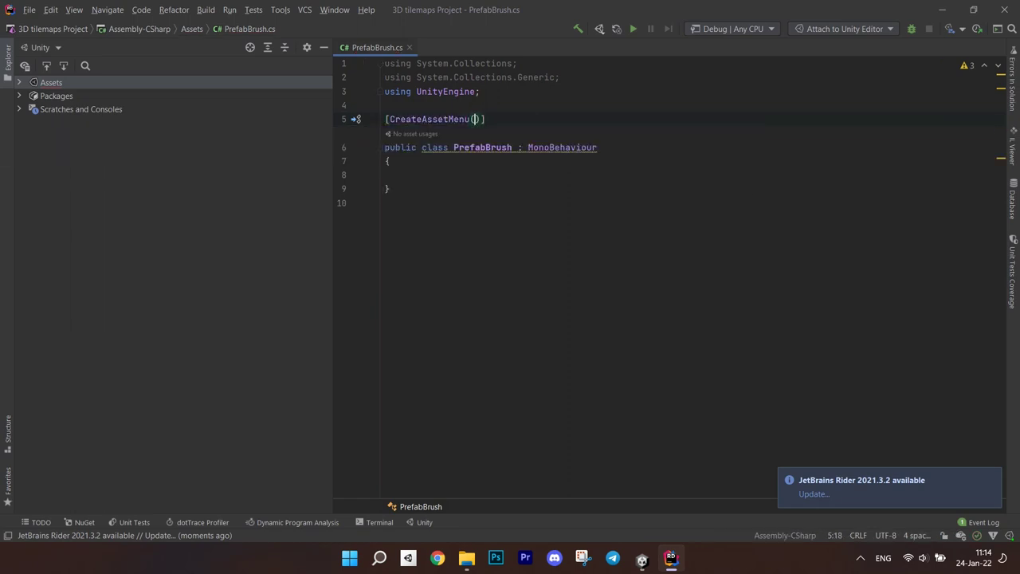
type("fileName = \"Prefab bru")
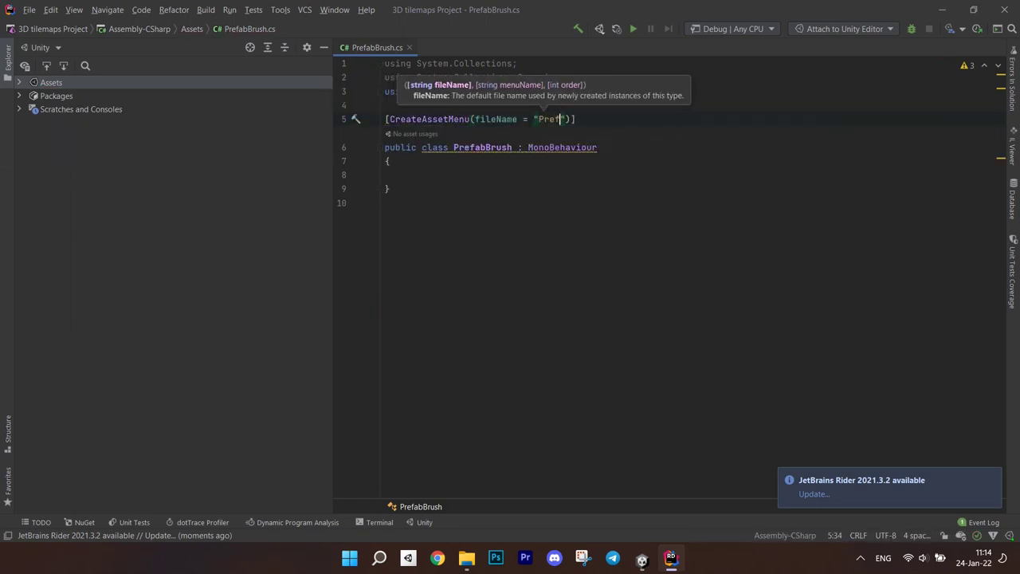
type("sh\", menuName = \"")
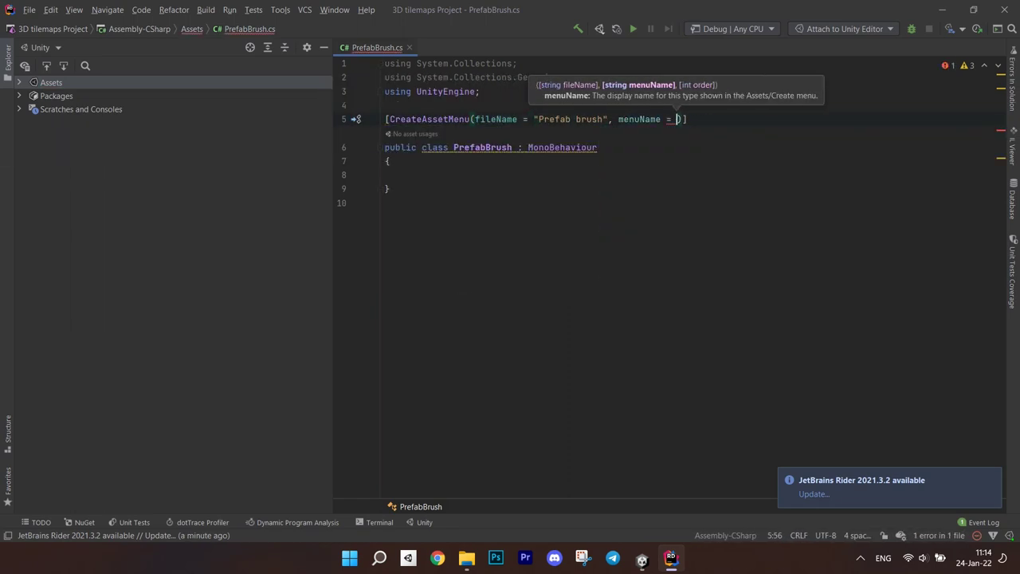
type("Brushes/Prefab brush")
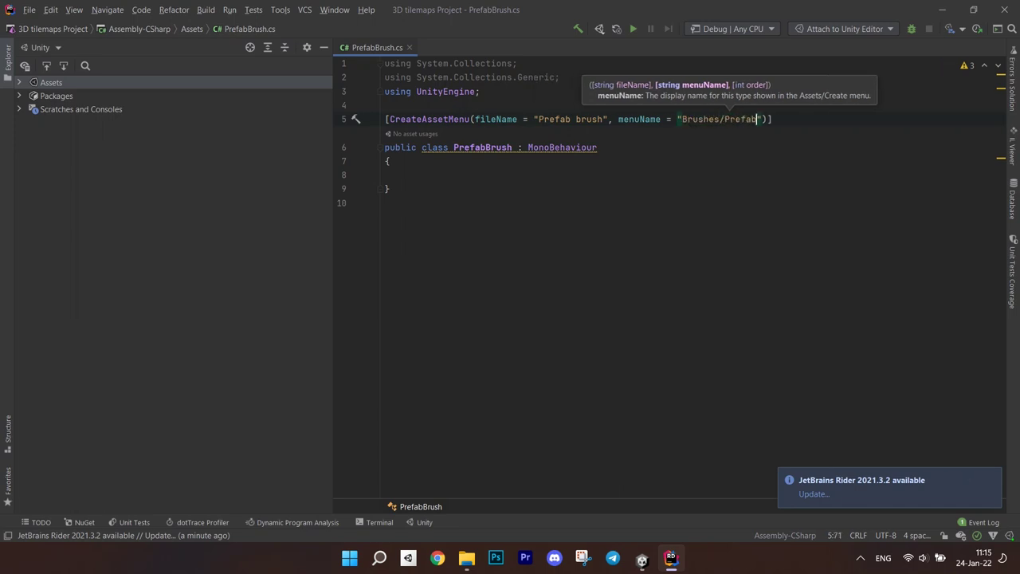
Add a CustomGridBrush attribute below CreateAssetMenu with the arguments false, true, false and "Prefab Brush"
key("End")
key("Return")
type("[CustomGridBrush")
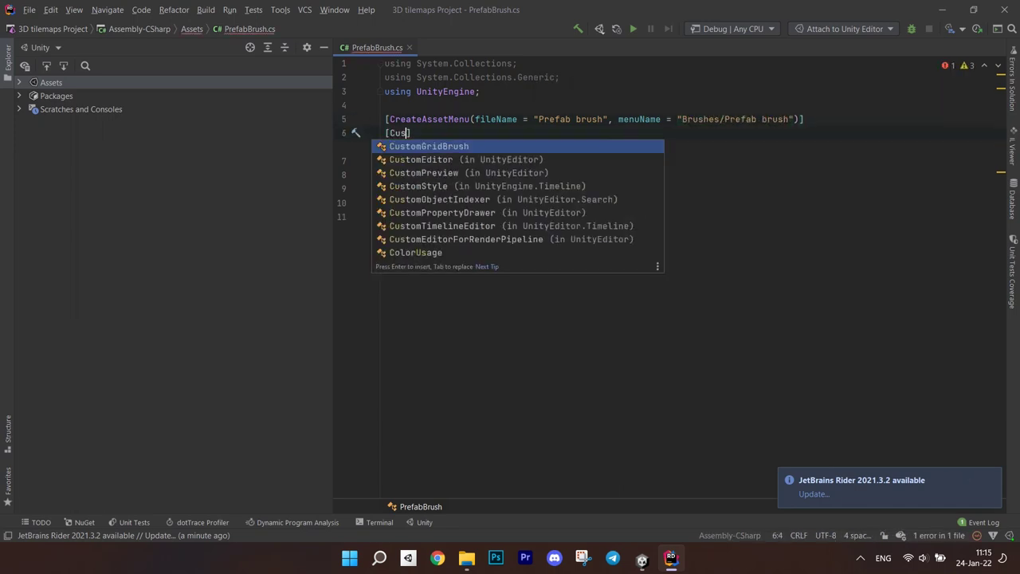
key("Return")
type("(false, ")
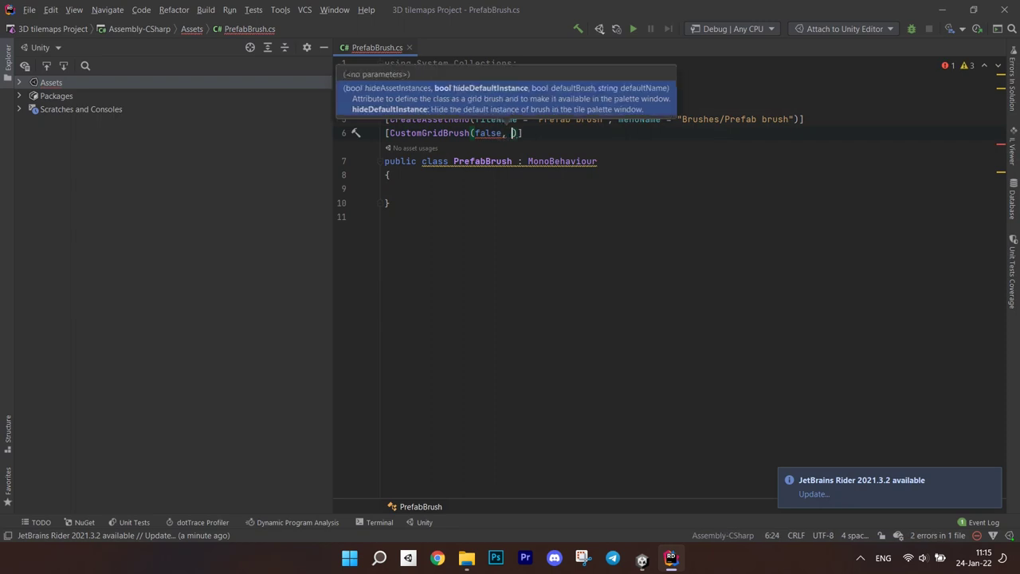
type("true, false, \"")
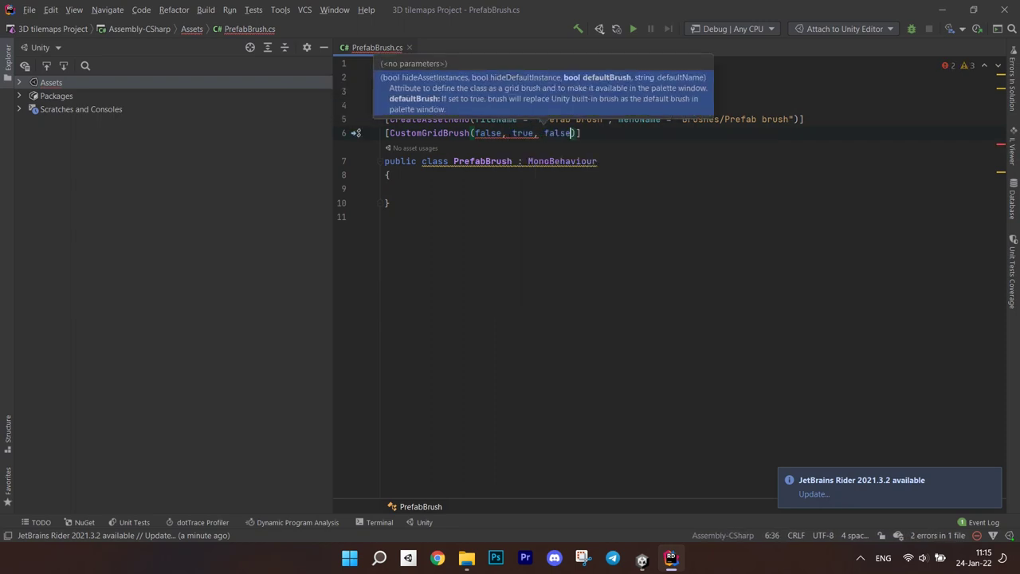
type("Prefab Brush")
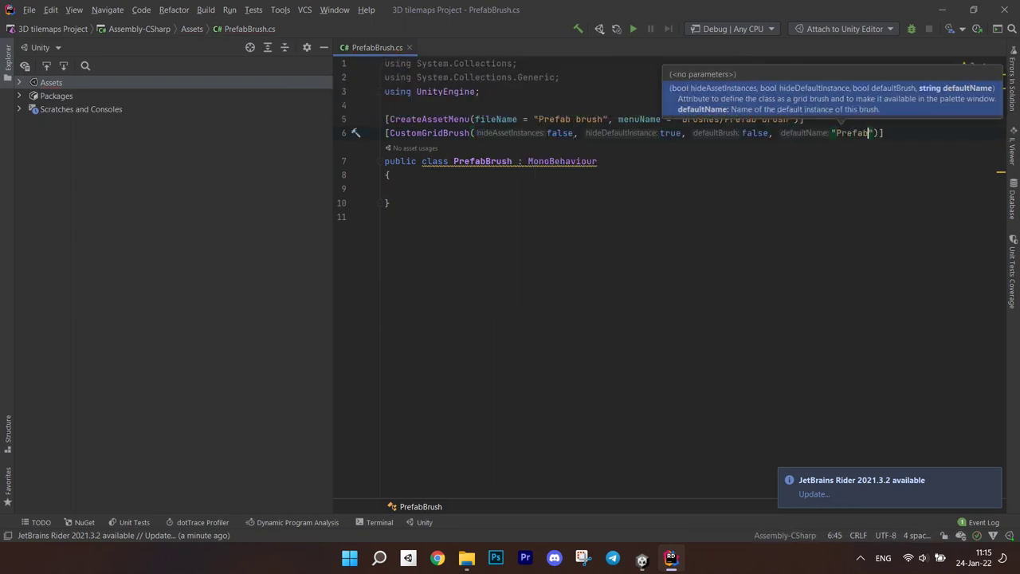
Change the PrefabBrush class's base type from MonoBehaviour to GameObjectBrush
key("Escape")
left_click(597, 161)
key("BackSpace")
key("BackSpace")
key("BackSpace")
key("BackSpace")
key("BackSpace")
key("BackSpace")
key("BackSpace")
key("BackSpace")
key("BackSpace")
key("BackSpace")
key("BackSpace")
key("BackSpace")
key("BackSpace")
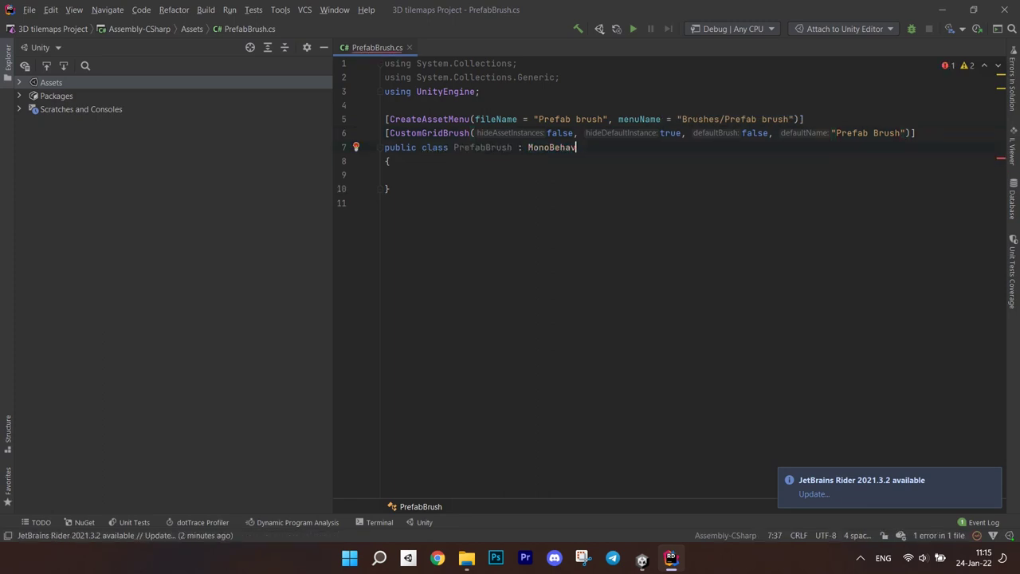
type("Game")
key("Return")
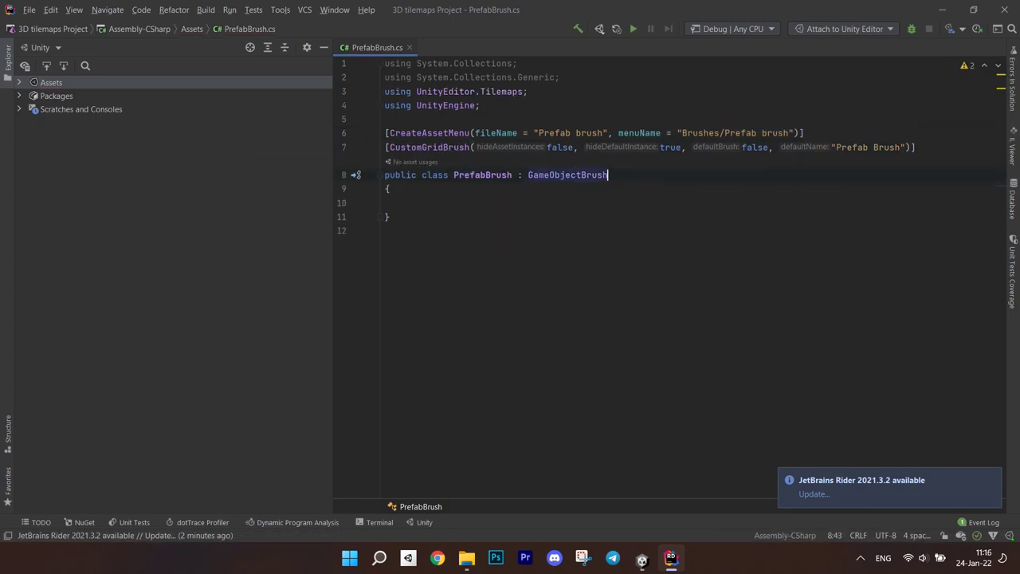
Switch to Unity and create a Prefab brush asset from the Brushes entry in the Assets folder, keeping the name "Prefab brush"
left_click(642, 560)
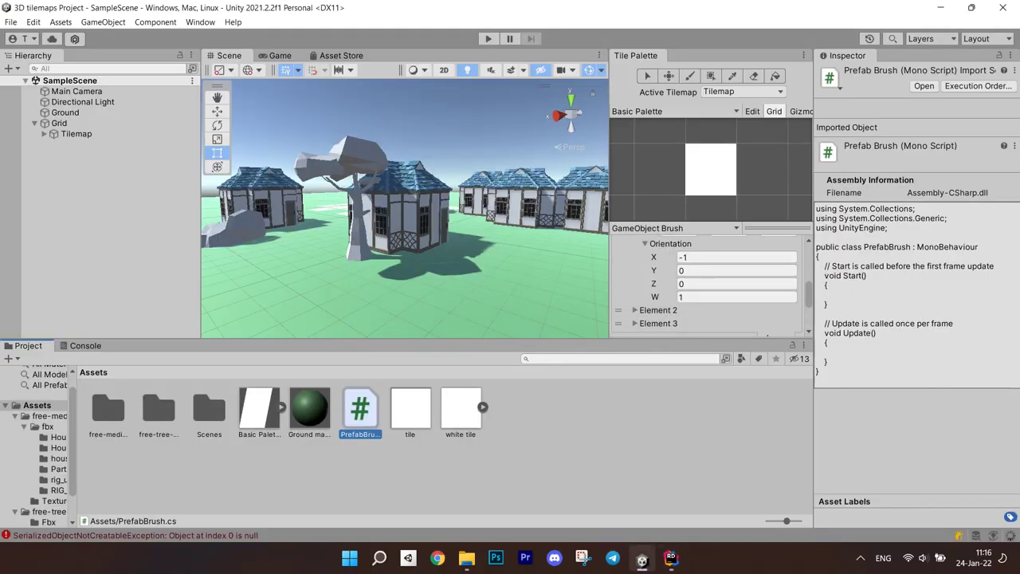
right_click(561, 420)
mouse_move(596, 85)
mouse_move(805, 33)
left_click(701, 34)
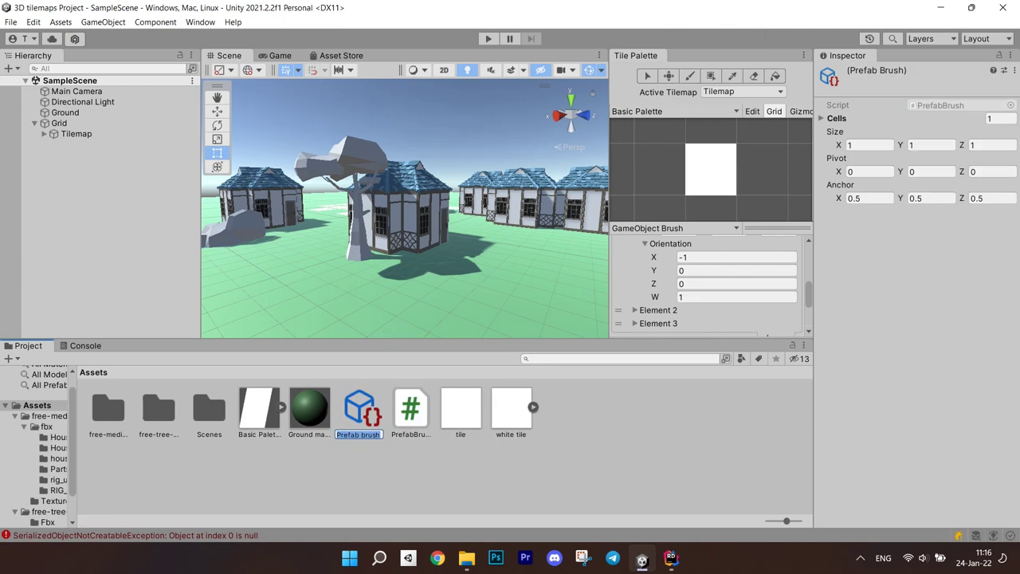
type("M")
key("Return")
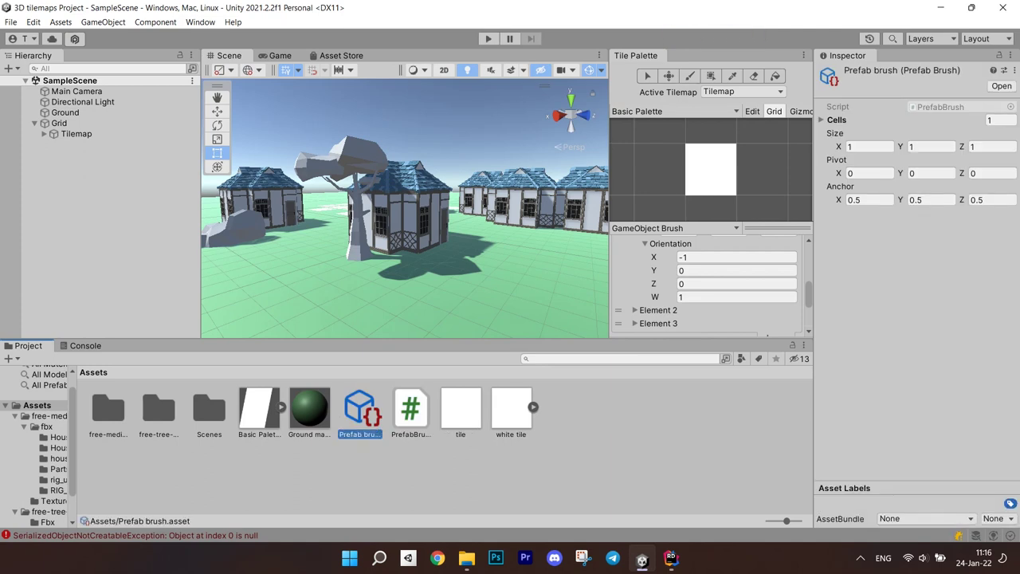
Examine the GameObject Brush cells in the Tile Palette and expand the Cells list of the Prefab brush asset
scroll(737, 279, "up", 5)
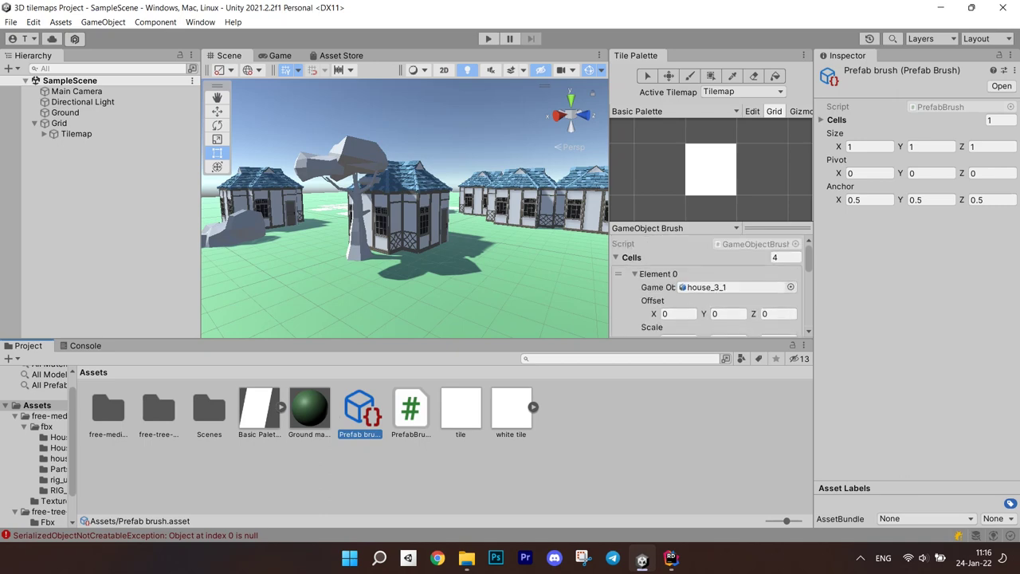
left_click(836, 119)
left_click(863, 136)
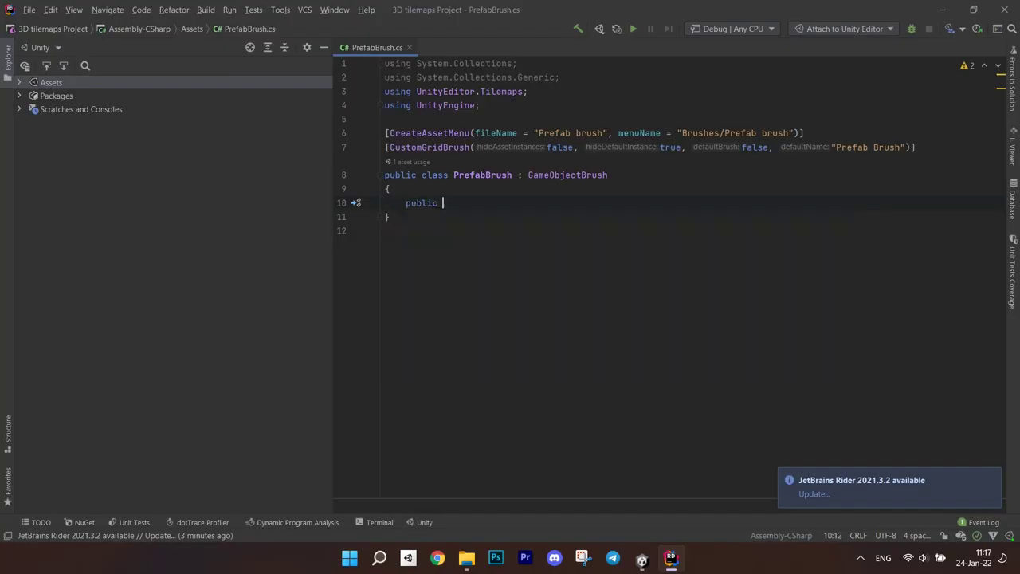
In PrefabBrush.cs in Rider, add a public override of the Erase method and clear its generated body
type("Er")
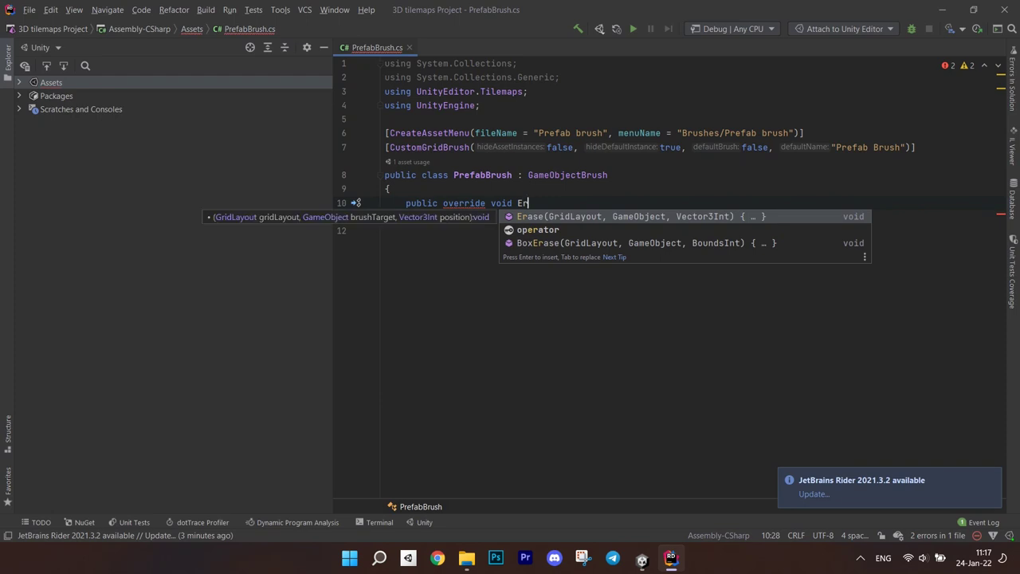
key("Return")
mouse_move(672, 230)
left_mouse_down()
mouse_move(411, 244)
mouse_move(427, 230)
left_mouse_up()
key("BackSpace")
key("Down")
key("Return")
key("Return")
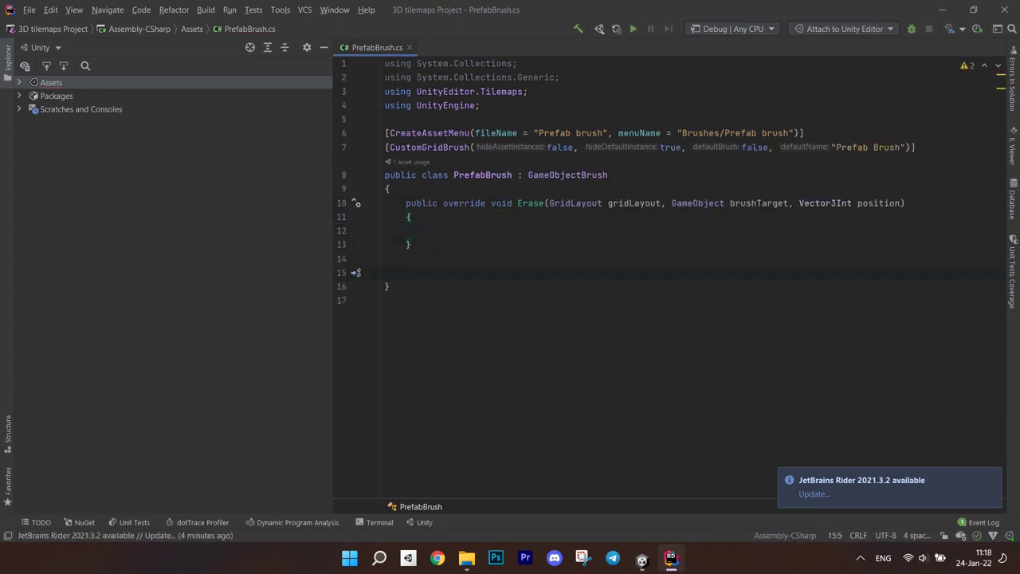
Below Erase, add a private static Transform method GetObjectInCell with parameters GridLayout grid, Transform parent and Vector3Int position
type("private static Tra")
key("Return")
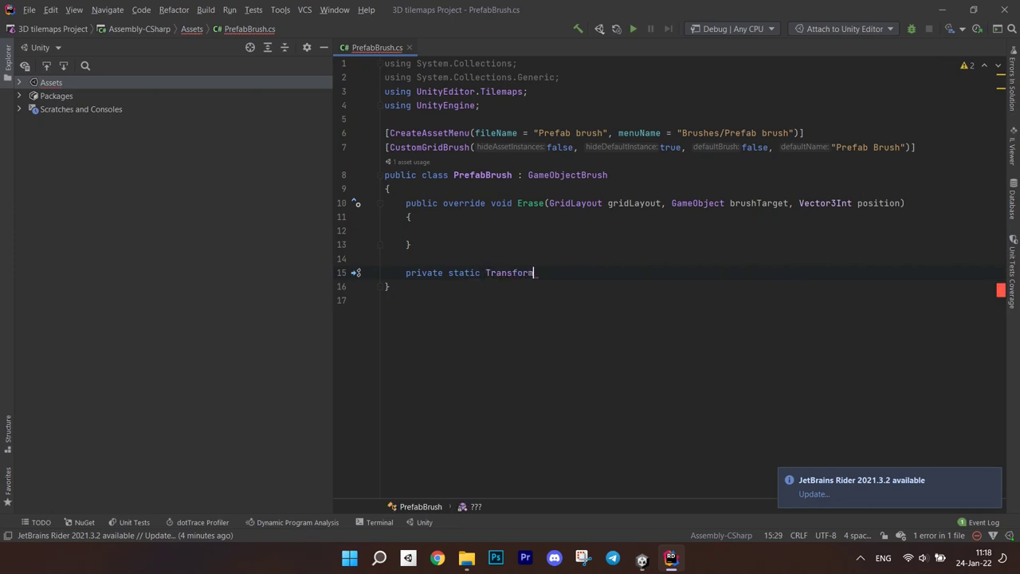
type("GetObjectInCe")
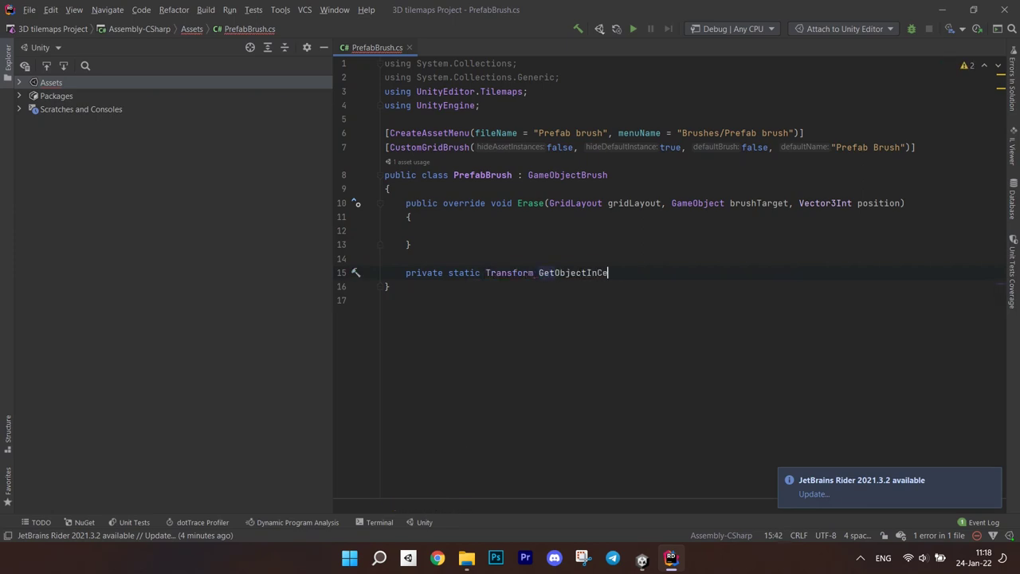
type("ll(GridLayout grid,")
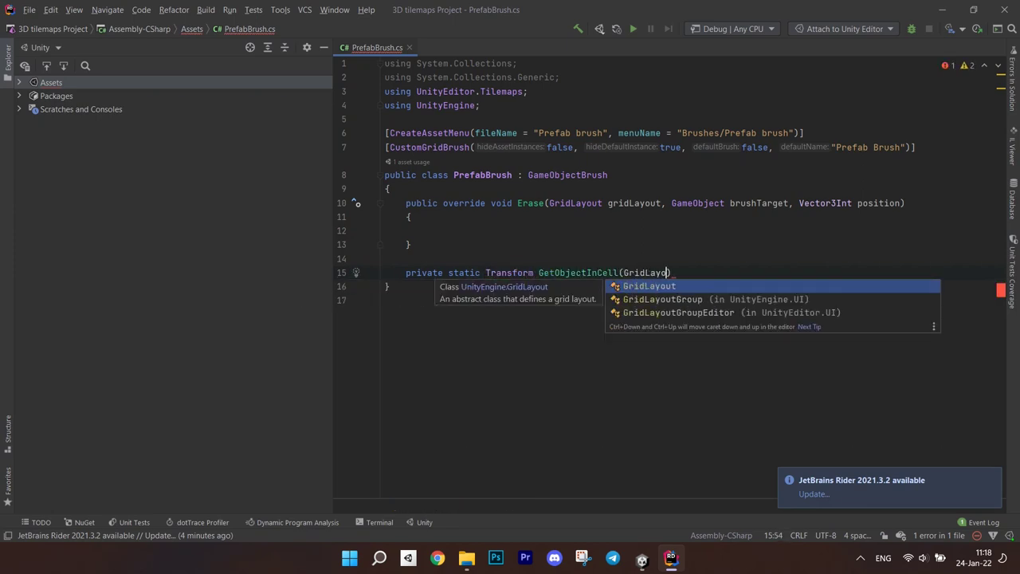
type(" Transform parent, ")
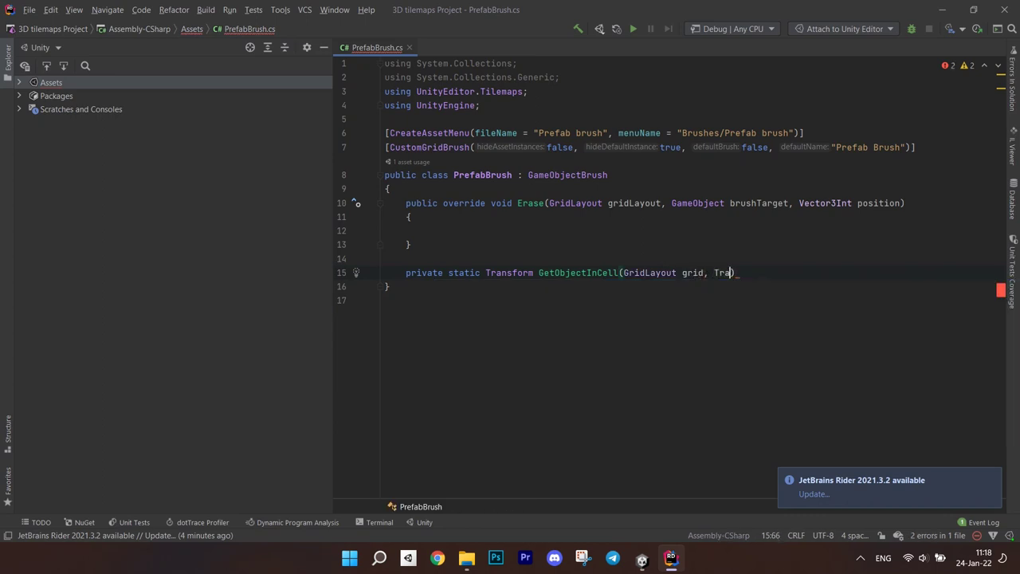
type("Vector3Int")
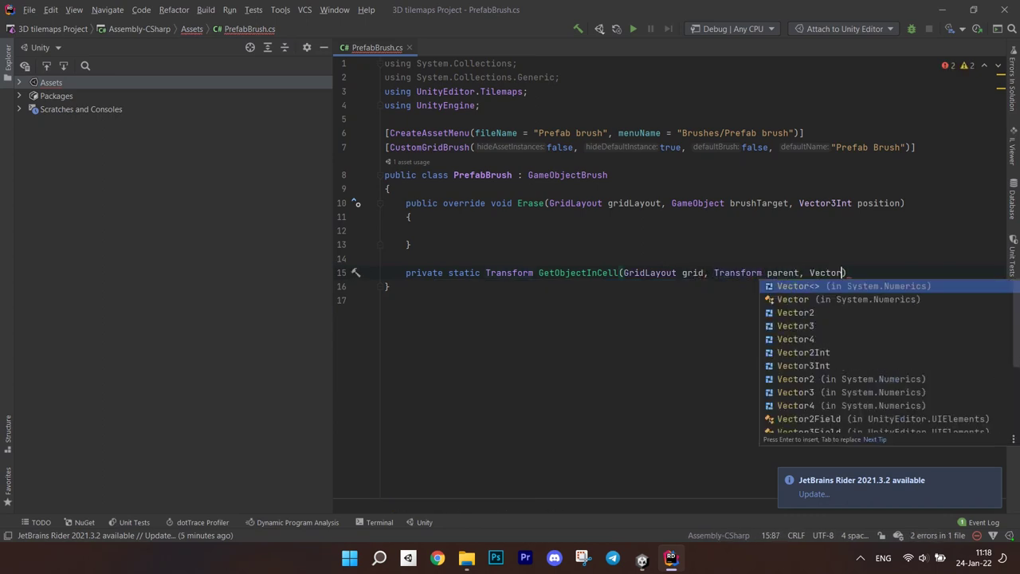
type(" position")
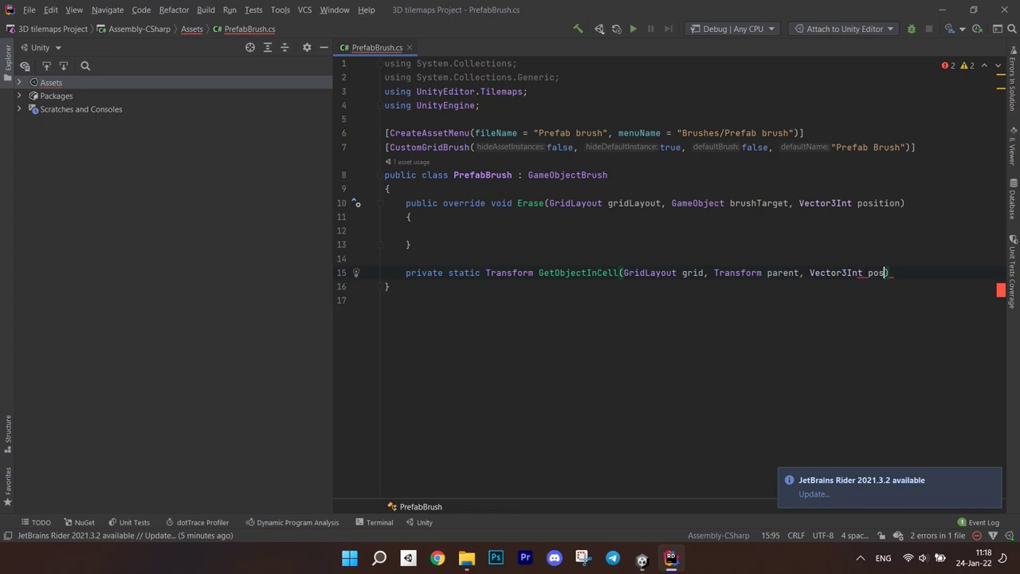
key("Return")
type("{")
key("Return")
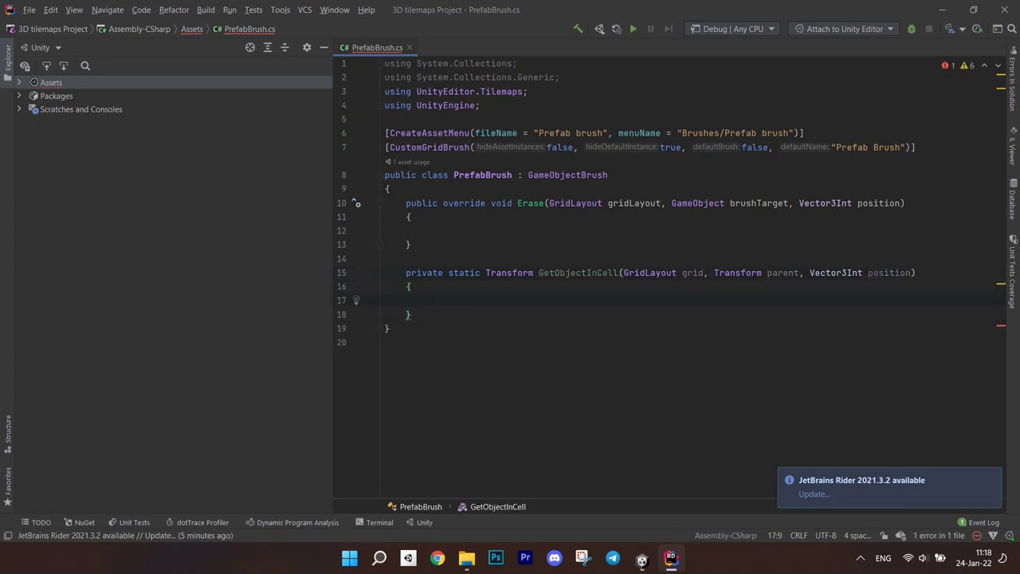
In GetObjectInCell, declare int childCount = parent.childCount and Vector3 min = grid.LocalToWorld(grid.CellToLocalInterpolated(position))
type("int childCount = parent.childCount;")
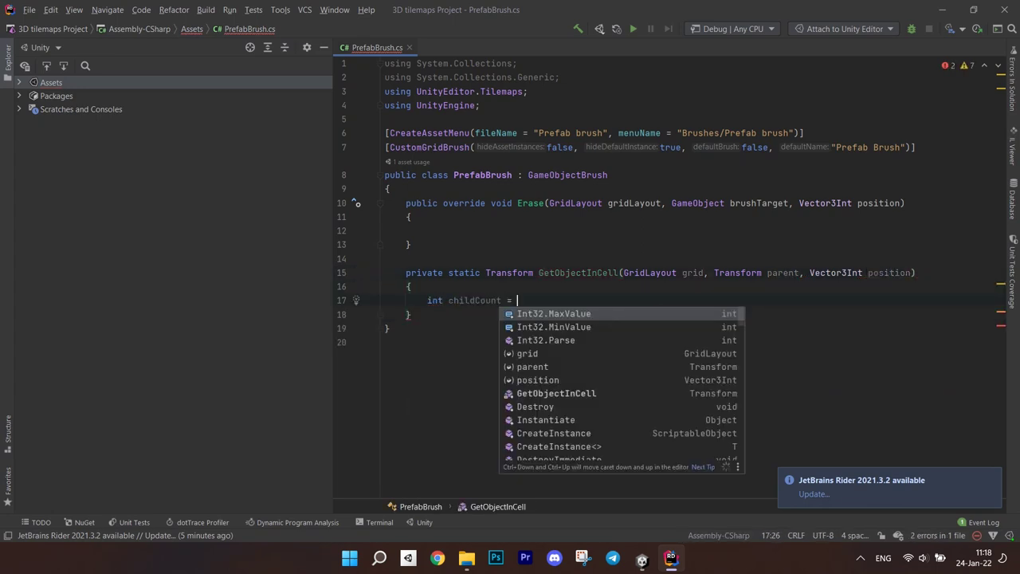
key("Return")
type("Vect")
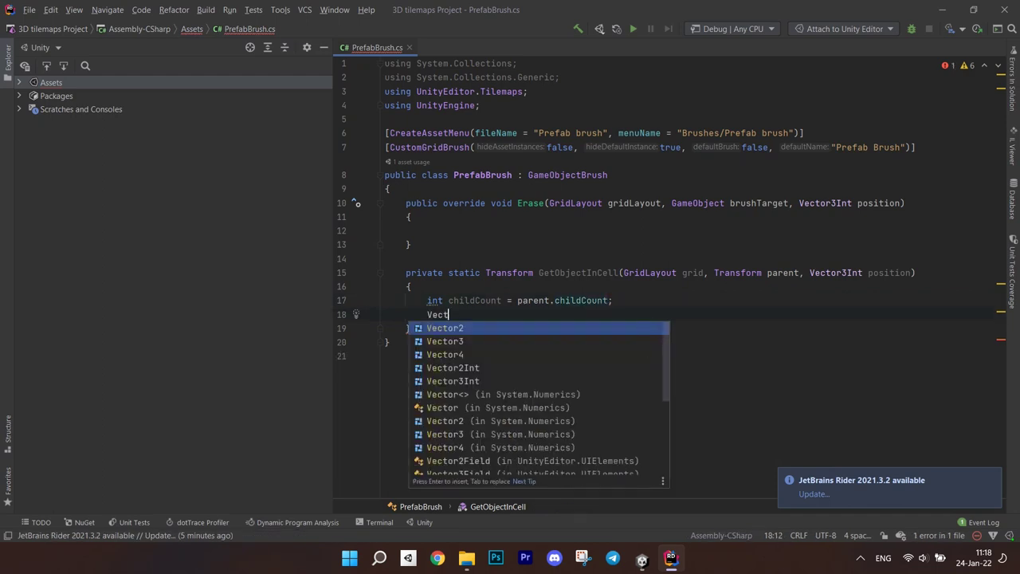
type("or3 min = grid.Lo")
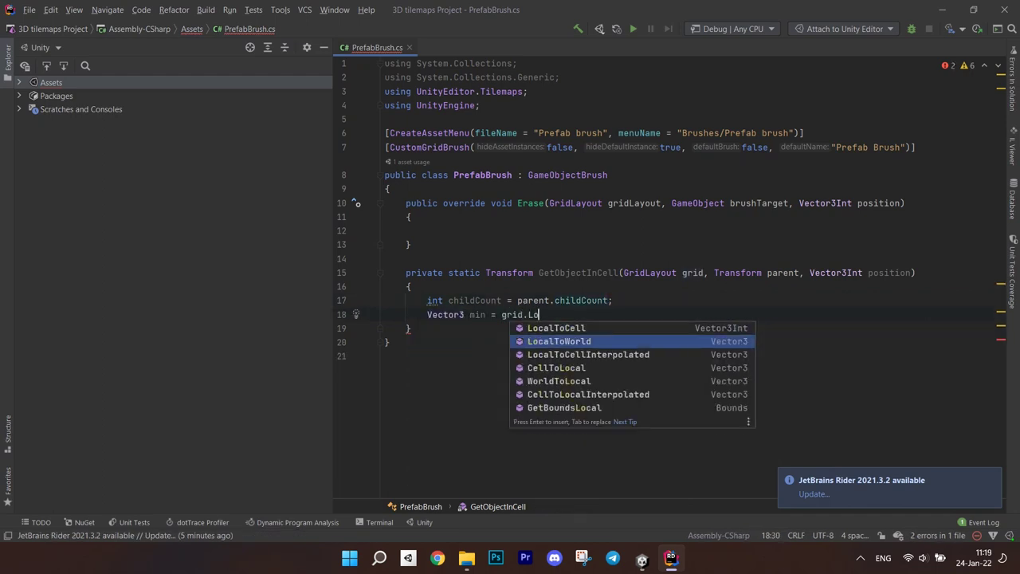
key("Return")
type("grid.Ce")
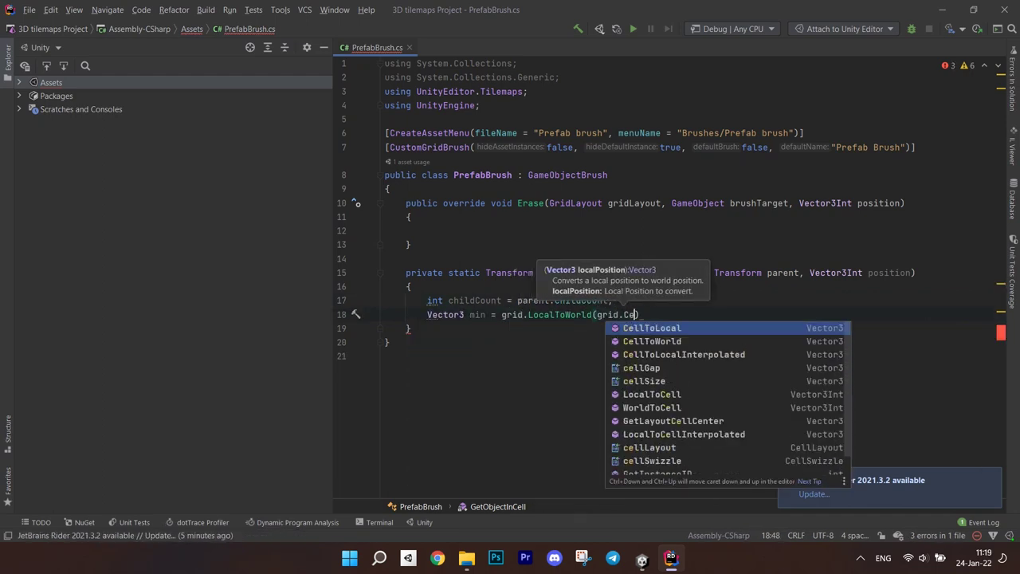
key("Down")
key("Down")
key("Return")
type("position));")
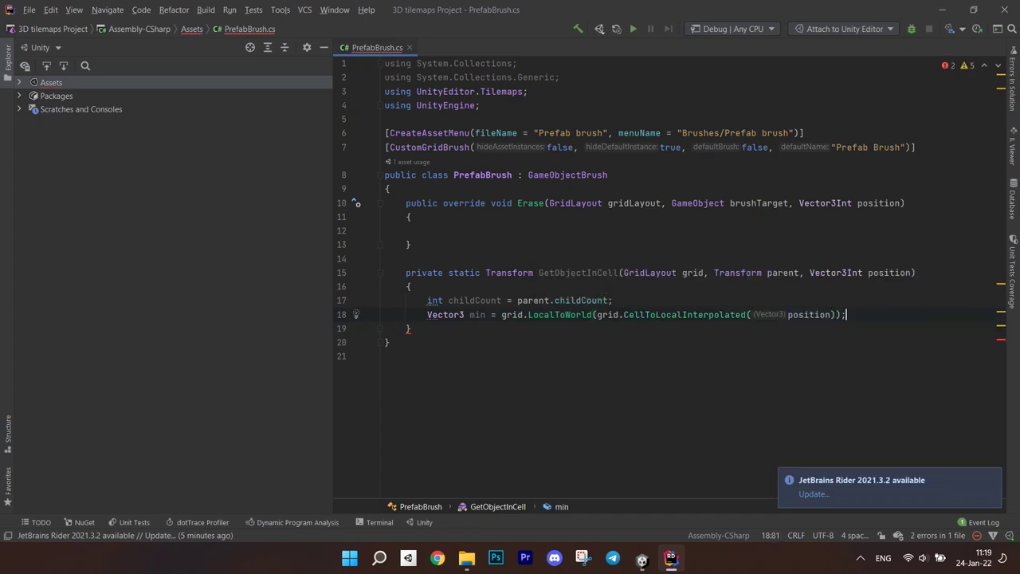
Duplicate the min line, rename the copy max and change its cell argument to position + Vector3Int.one
key("ctrl+d")
left_click(485, 328)
key("BackSpace")
key("BackSpace")
type("ax")
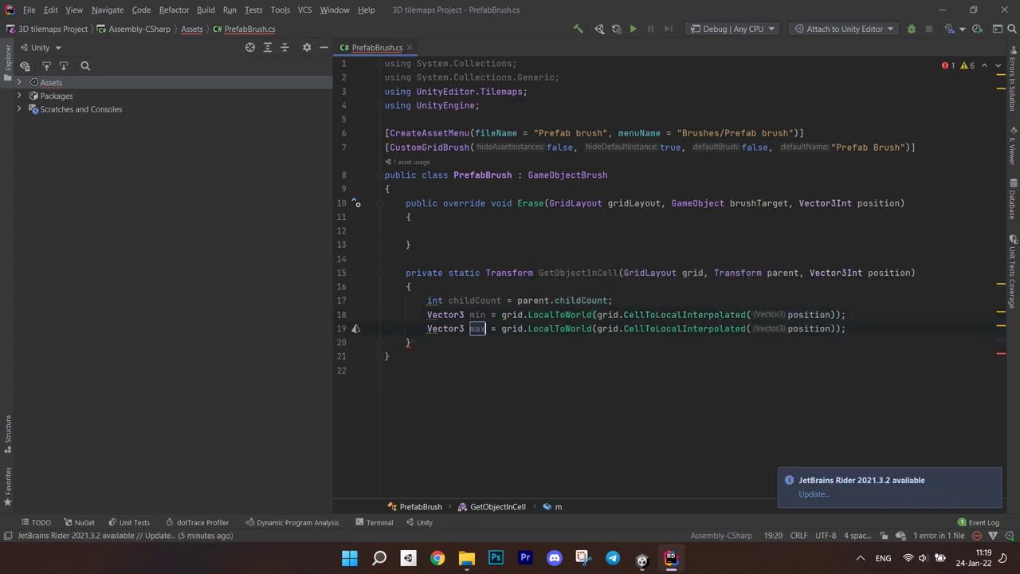
left_click(831, 329)
type("+ Vect")
key("Down")
key("Down")
key("Down")
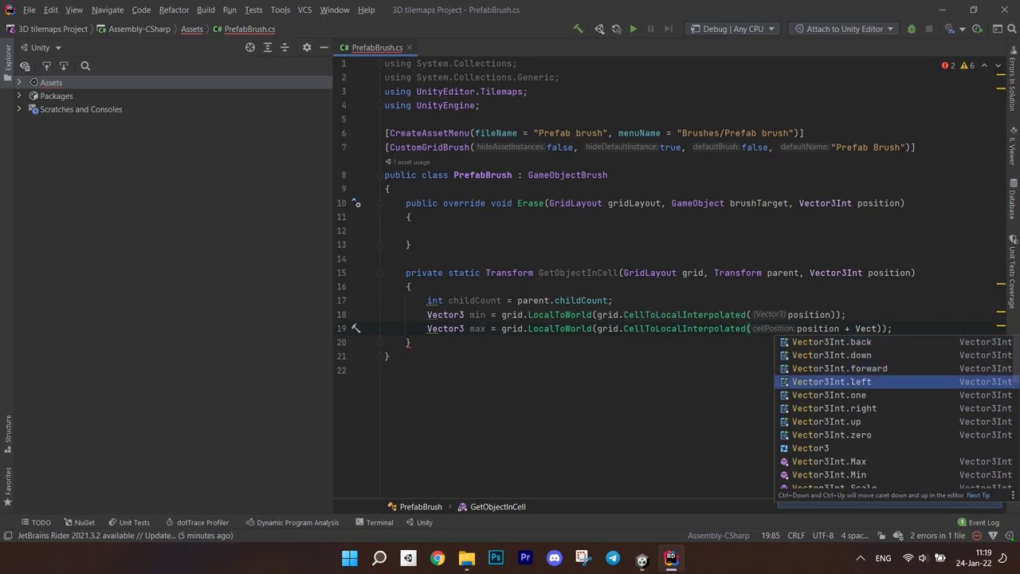
key("Down")
key("Return")
key("End")
key("Return")
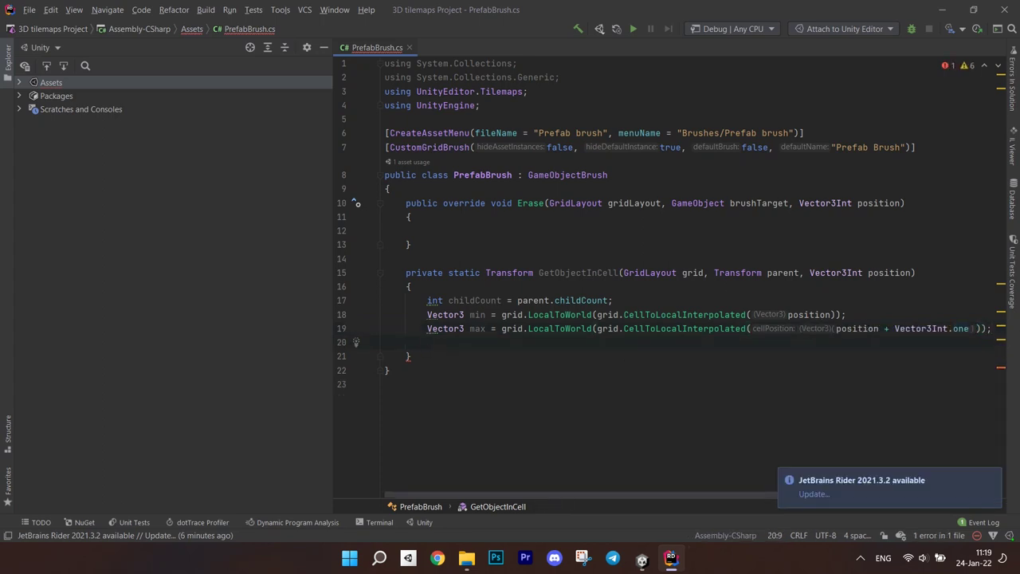
Declare Bounds bounds = new Bounds((max + min) * 0.5f, max - min) below the max line
type("Bounds bounds = ne")
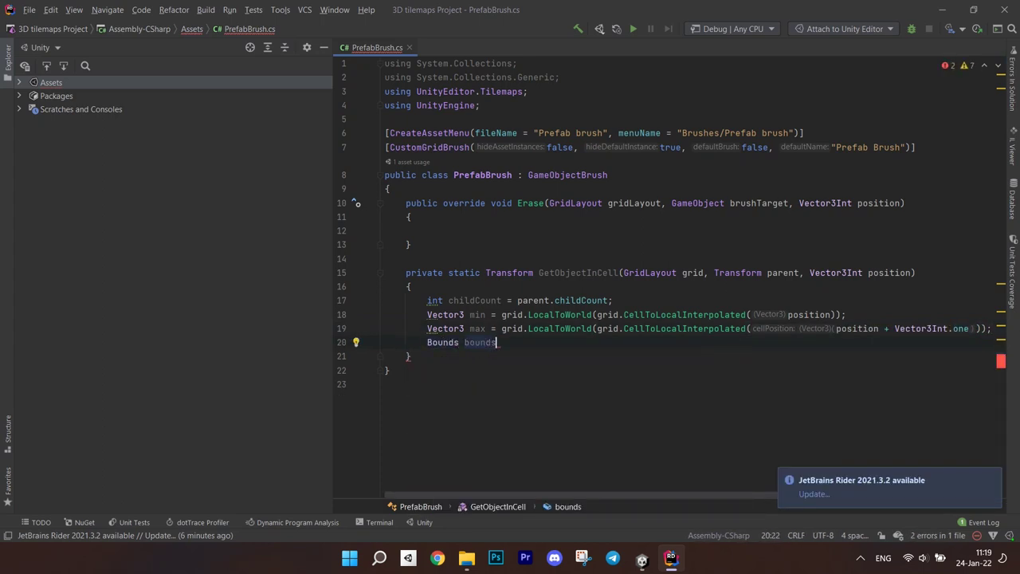
type("(max + ")
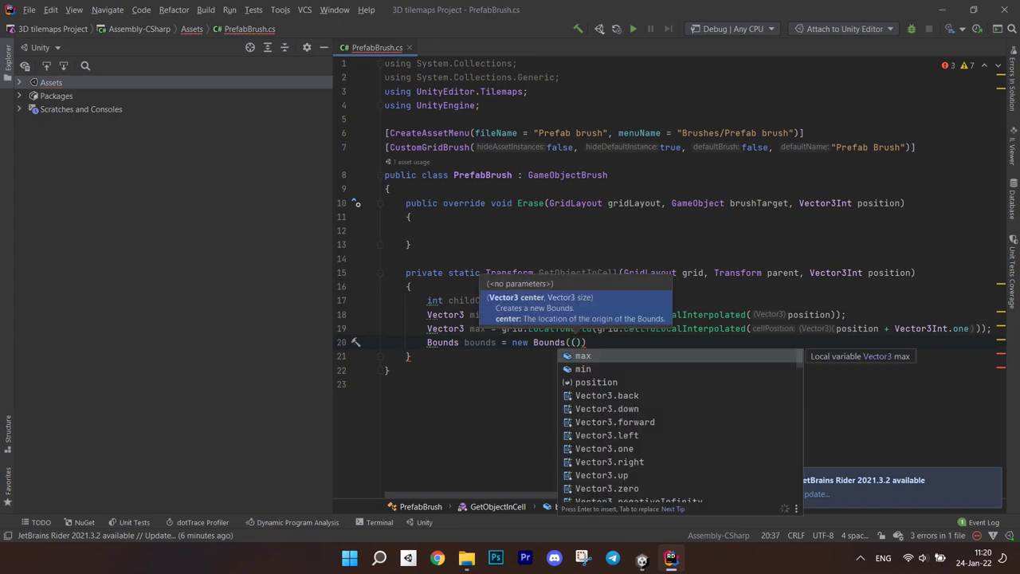
type("min) * 0.5f")
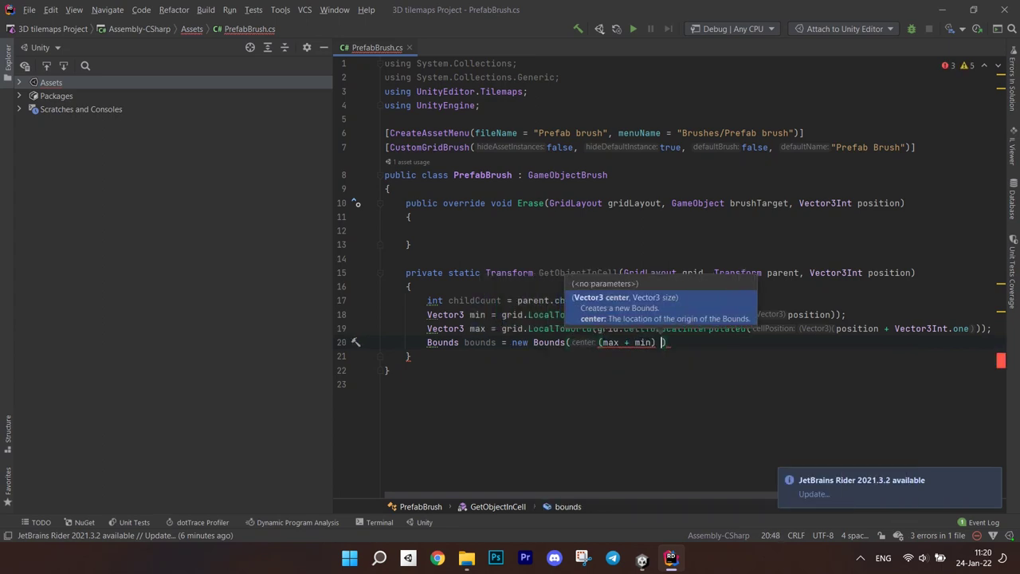
type(", max - ma")
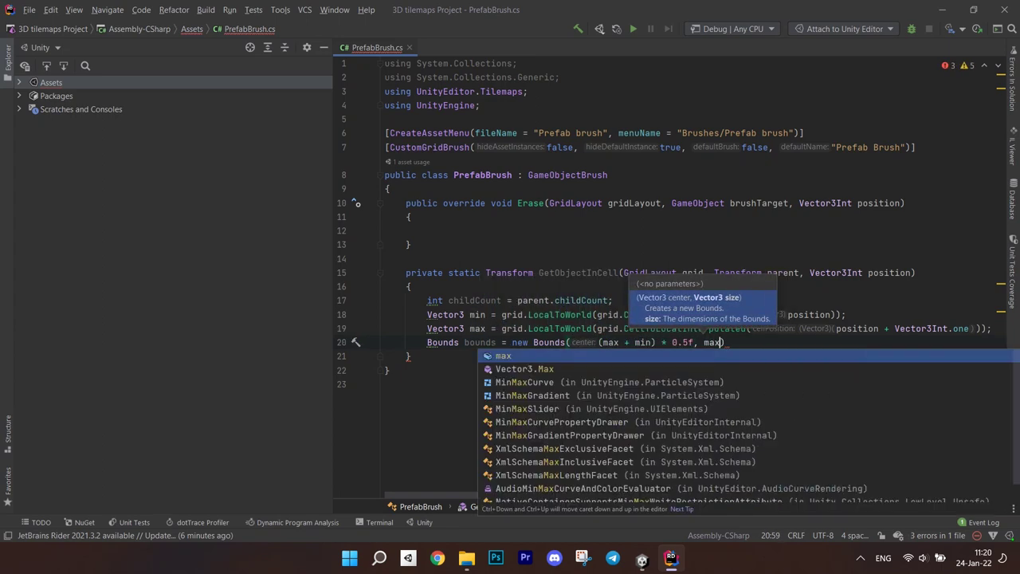
type("n);")
key("Return")
key("Return")
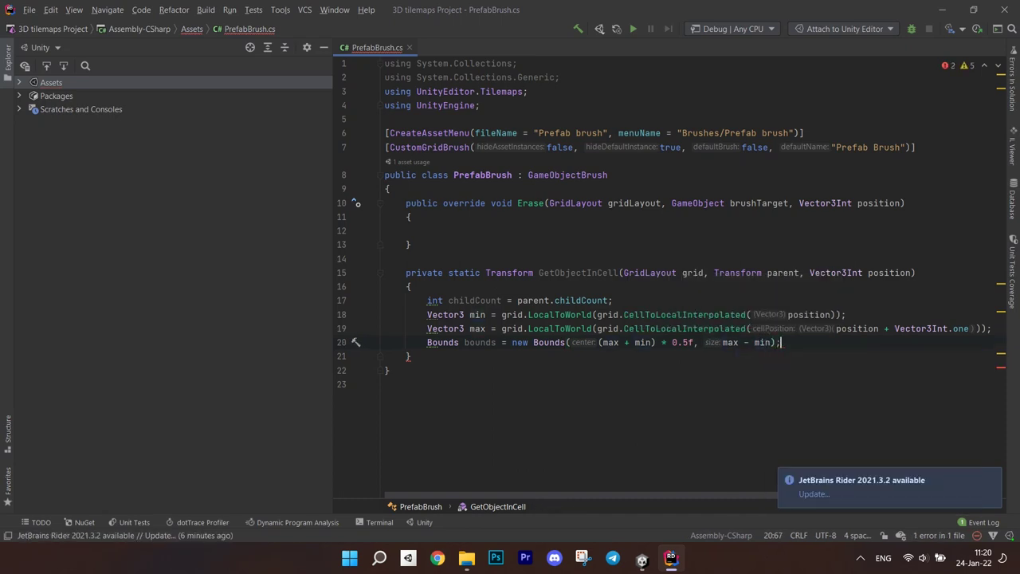
Add a for loop with i from 0 to below childCount that stores parent.GetChild(i) in a Transform named child
type("for")
key("Escape")
type("(int i = 0; ")
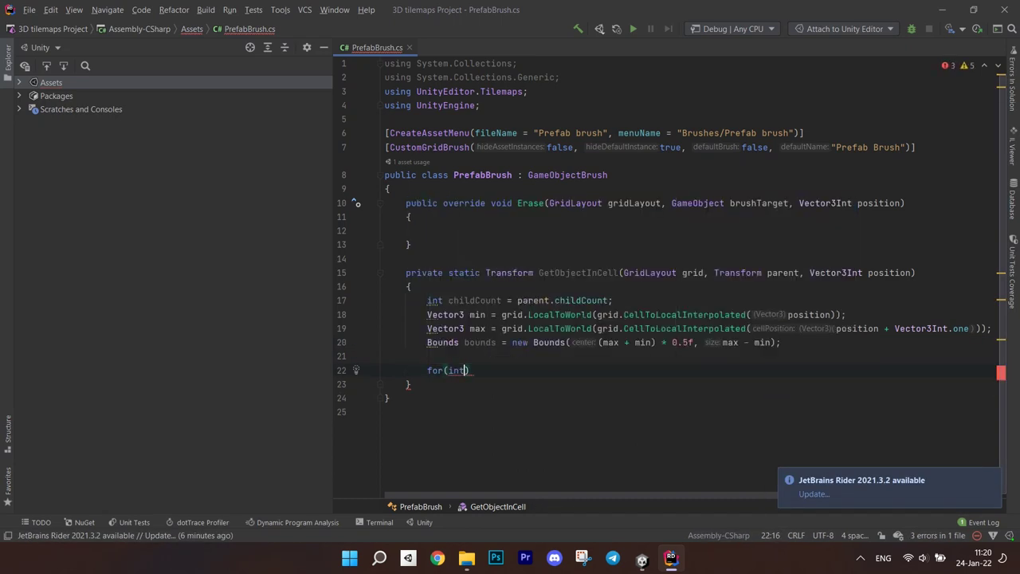
type("i < childCount; i++)")
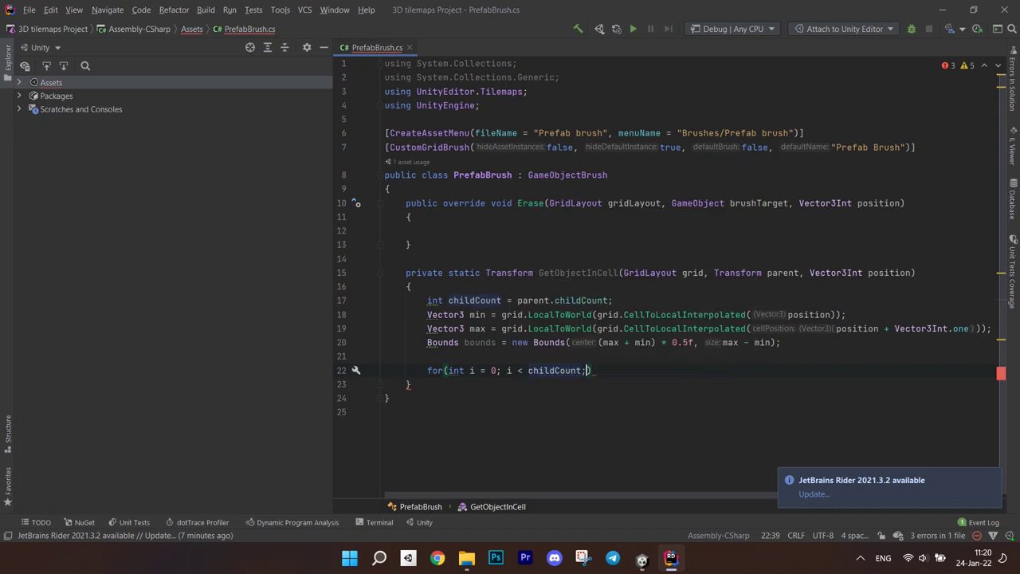
key("Return")
type("{")
key("Return")
type("Tr")
key("Return")
type("child ")
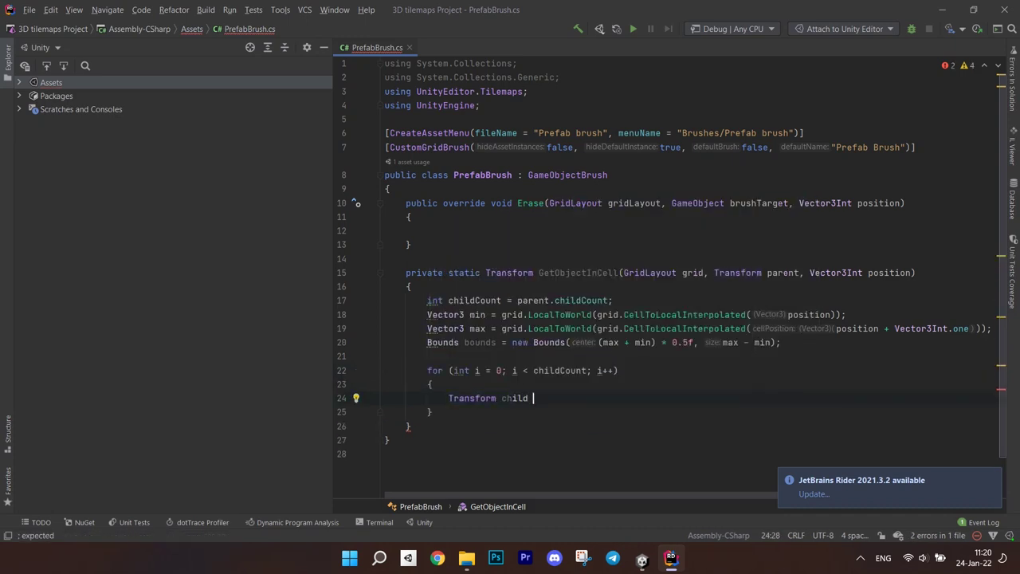
type("= parent.GetChild(i);")
key("Return")
Inside the loop, add an if block that returns child when bounds.Contains(child.position) is true
type("if")
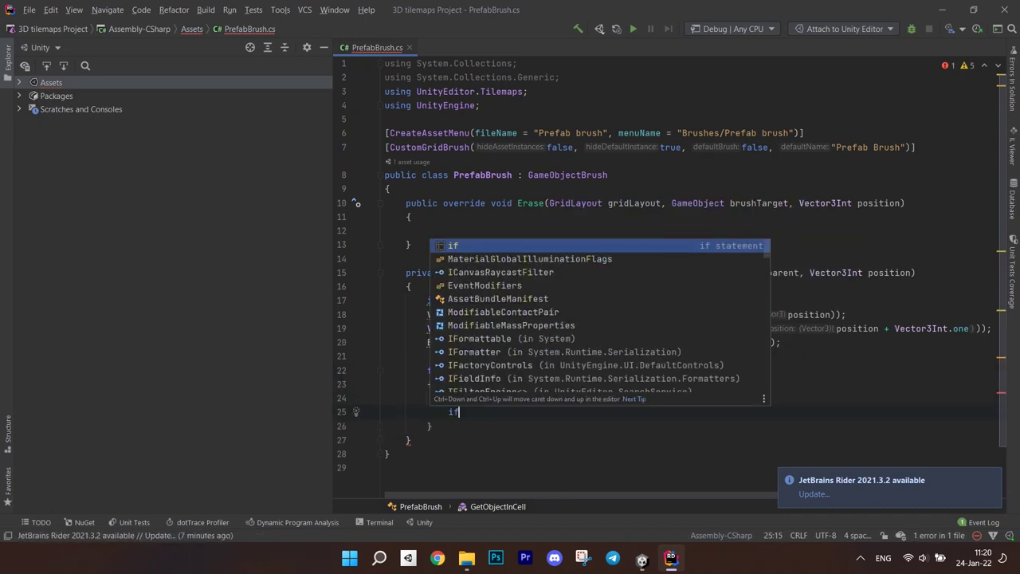
type(" (bounds.Contains(child.position))")
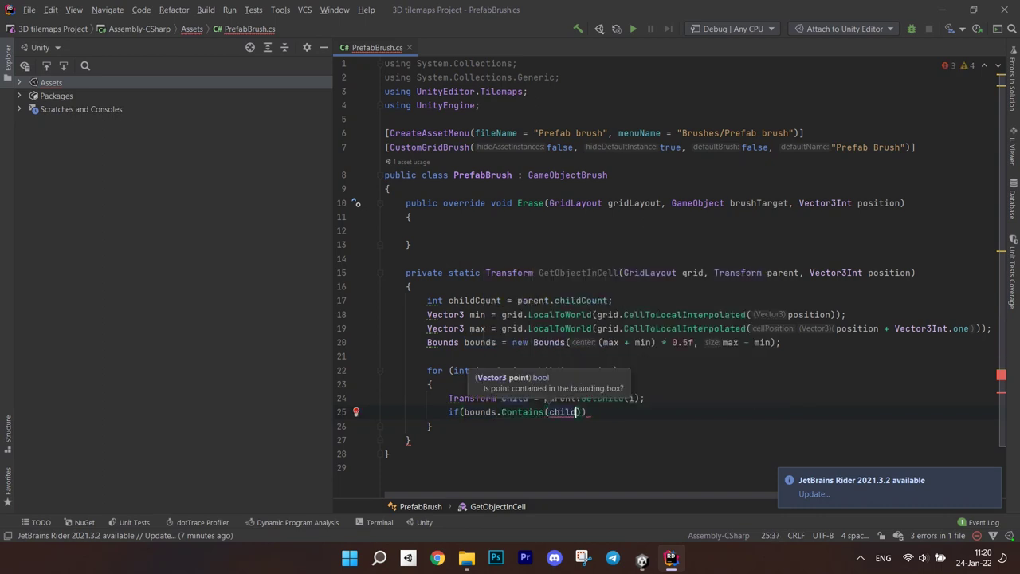
key("Return")
type("{")
key("Return")
type("return child;")
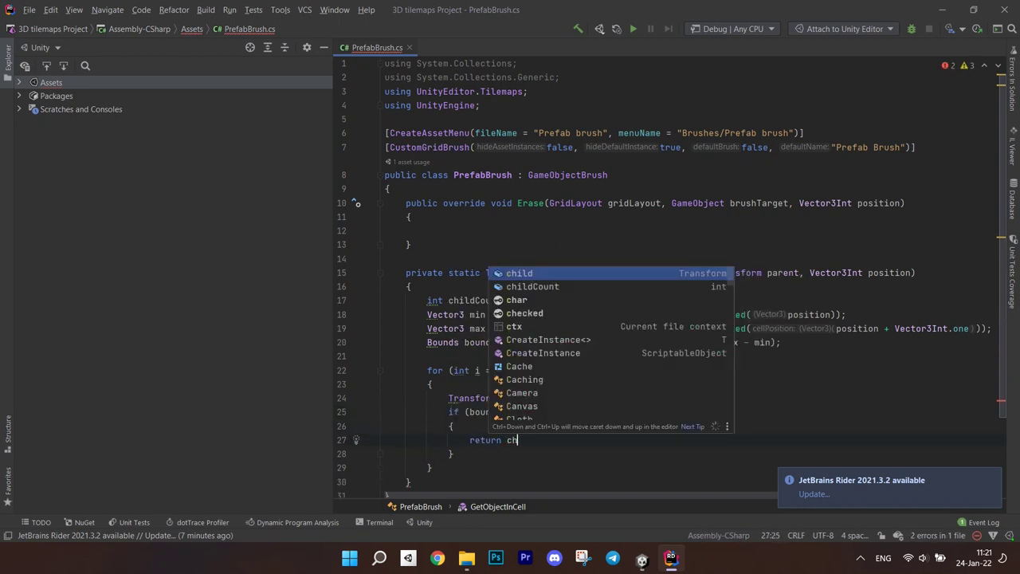
Close GetObjectInCell with a return null statement placed after the for loop
scroll(665, 271, "down", 2)
key("Down")
key("Down")
key("Return")
key("Return")
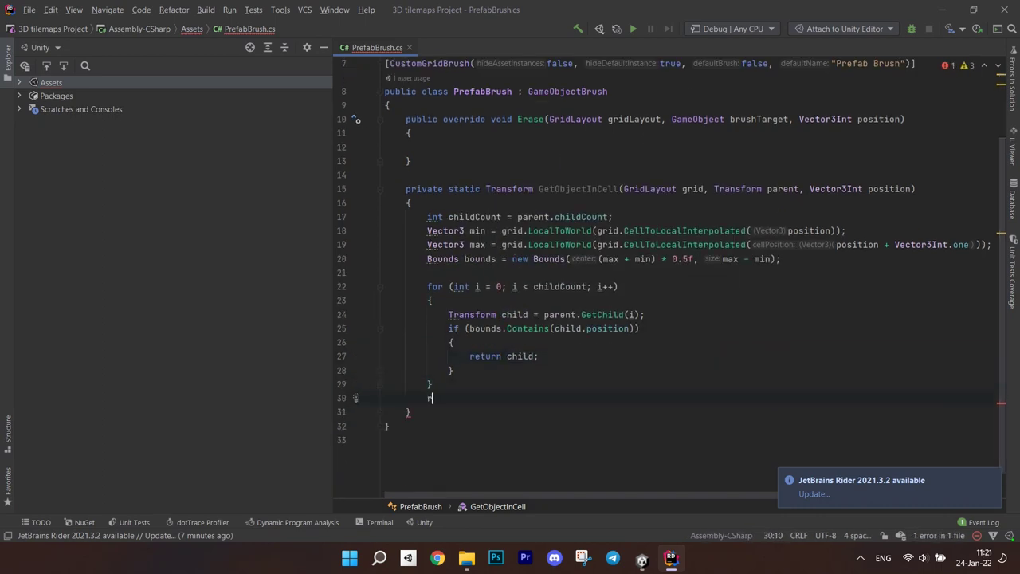
type("return null;")
In the Erase method, add an if block that returns when brushTarget.layer == 31
left_click(427, 146)
type("if")
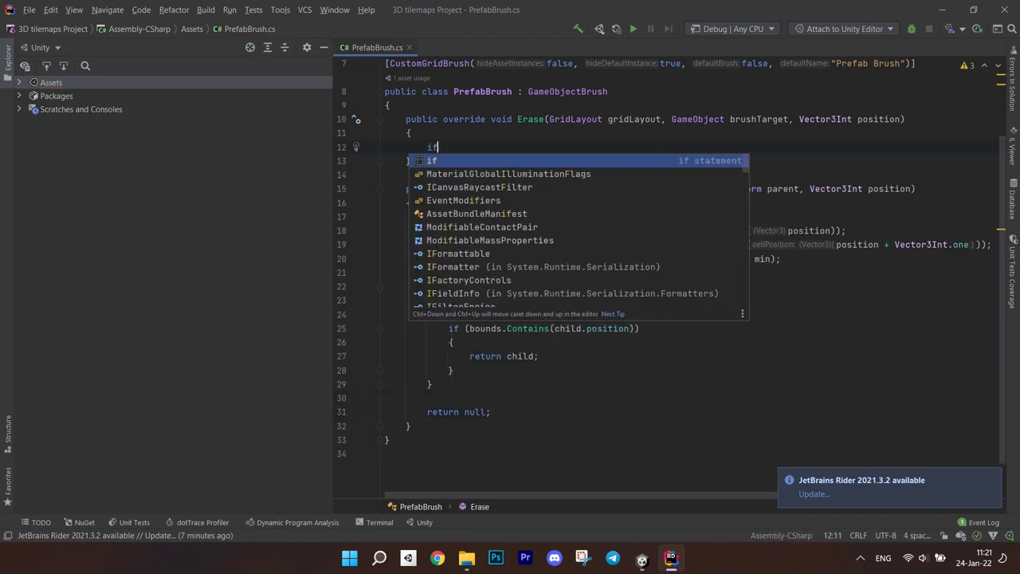
type("(brushTarget.La")
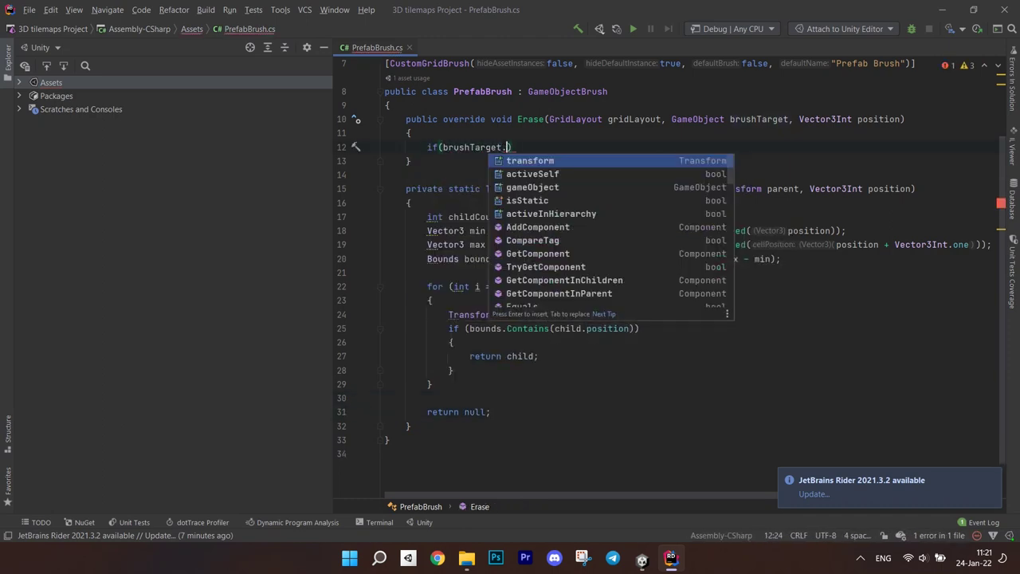
key("BackSpace")
key("BackSpace")
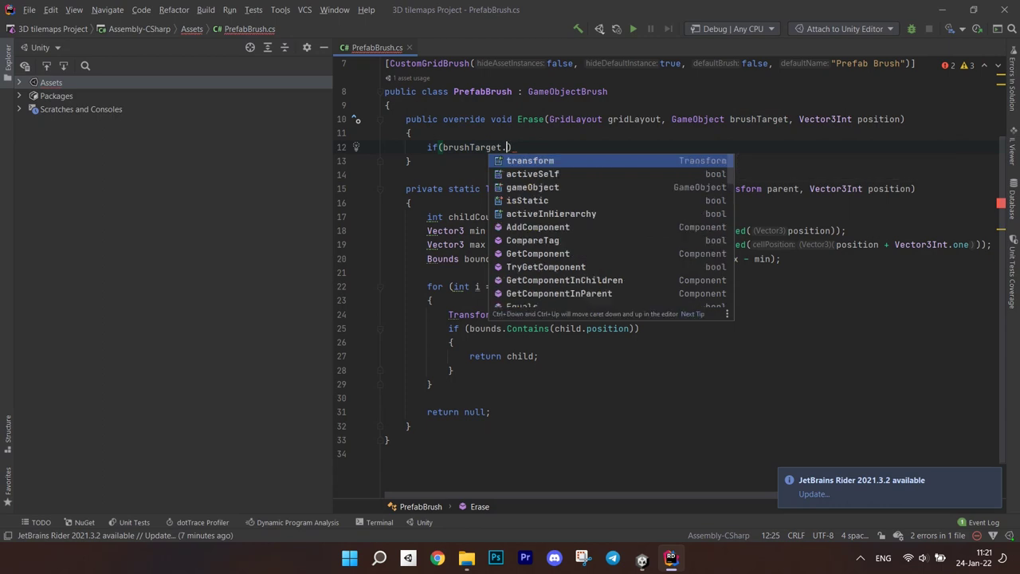
type("layer")
key("Return")
type("== 31)")
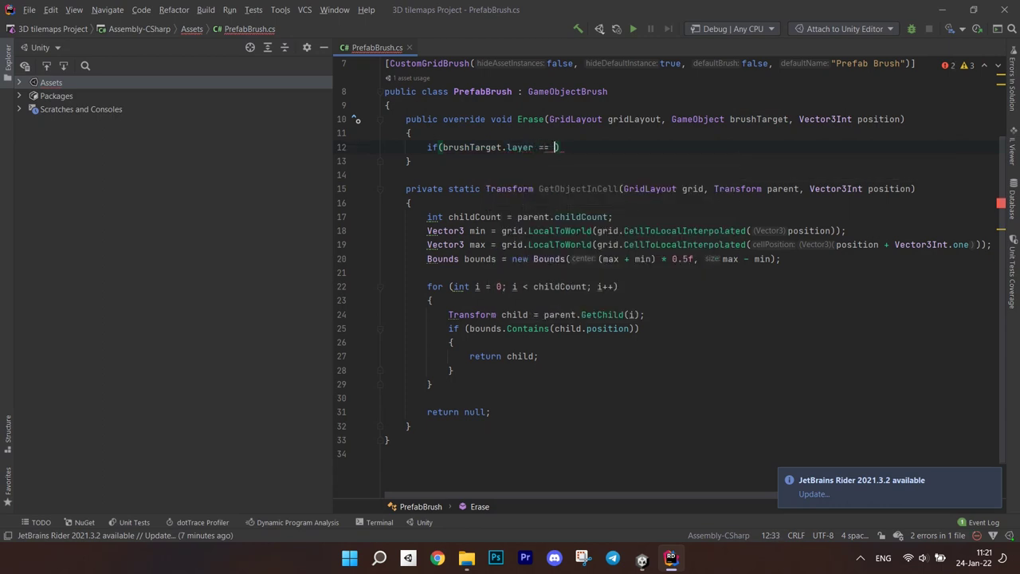
key("Return")
type("{")
key("Return")
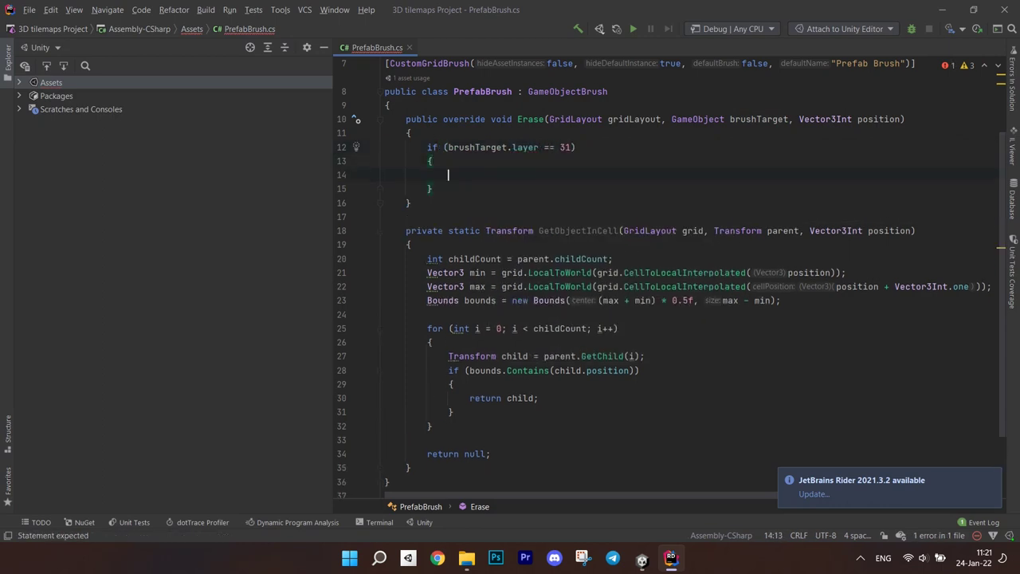
type("return;")
Below the layer check, declare Transform erased from a GetObjectInCell call with gridLayout and brushTarget.transform as its first two arguments
key("Down")
key("Return")
key("Return")
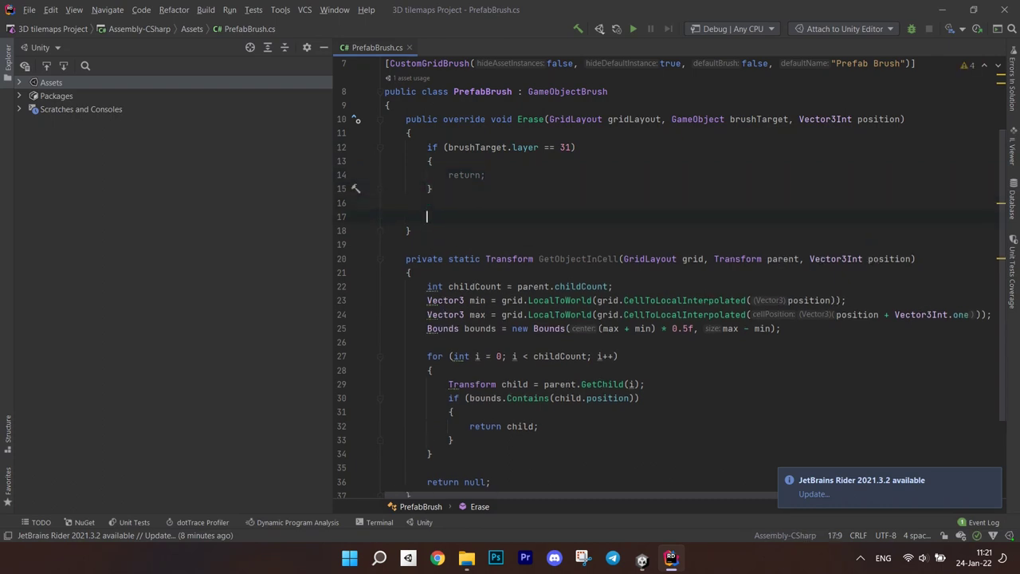
type("Transform erased = Ge")
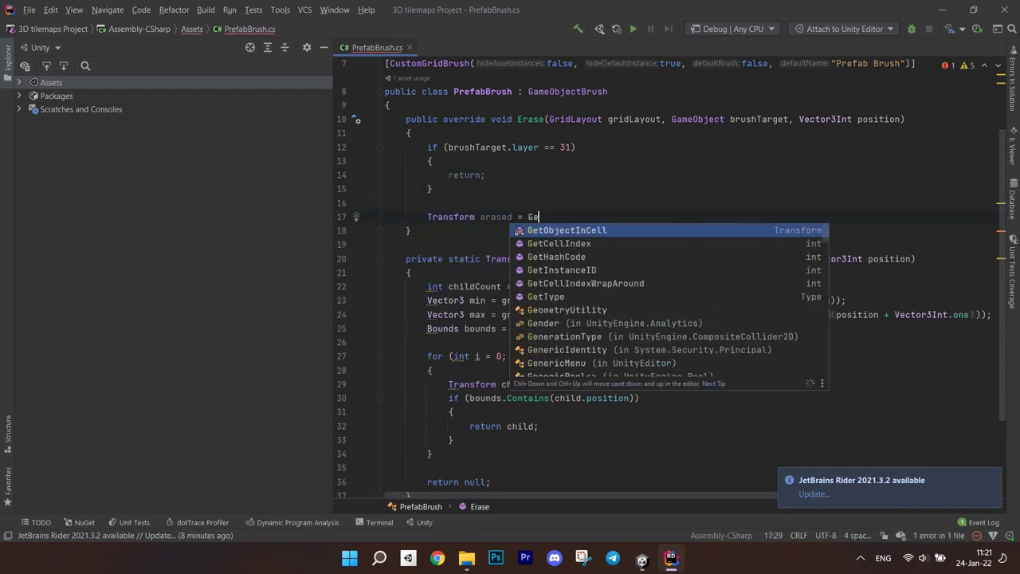
key("Return")
type("gr")
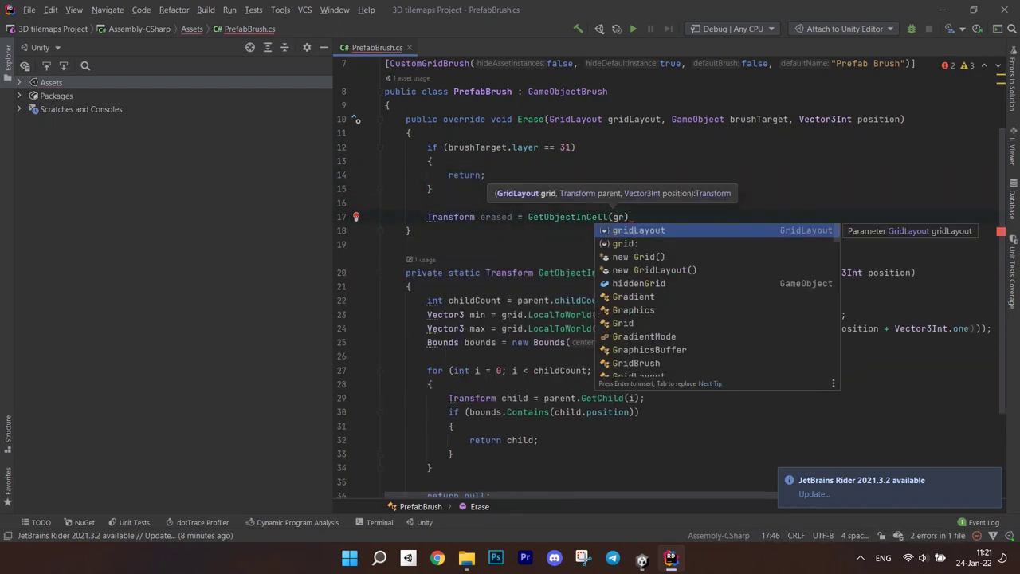
key("Return")
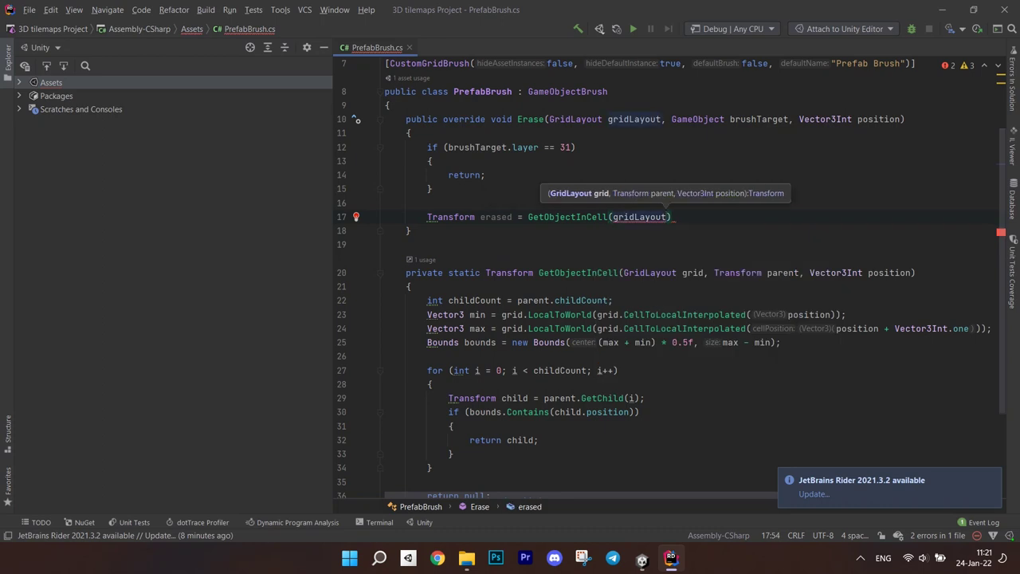
type(", b")
key("Return")
type(".")
key("Return")
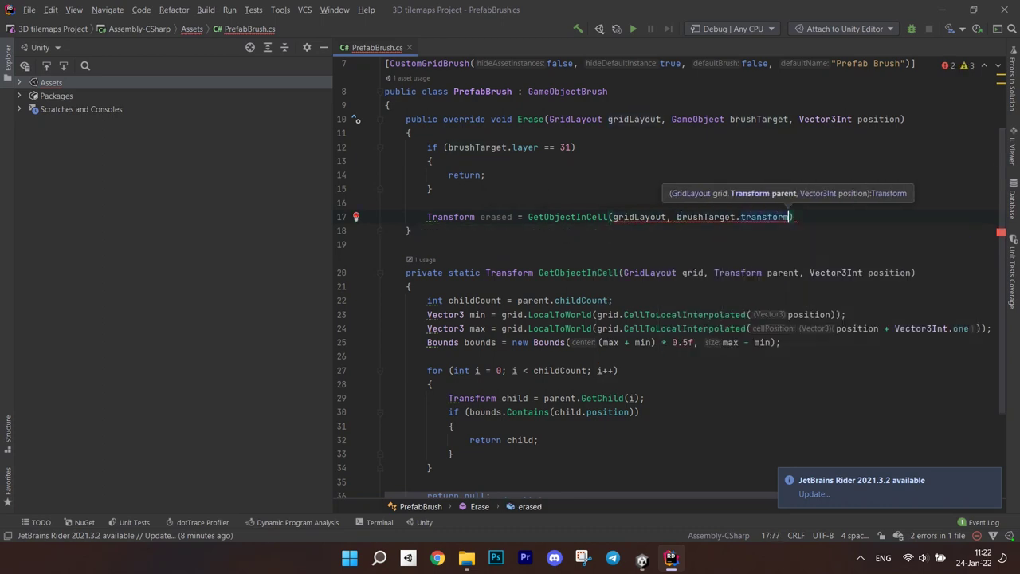
Pass new Vector3Int(position.x, position.y, 0) as the third GetObjectInCell argument and end the statement
type(", new")
key("Return")
type("po")
key("Return")
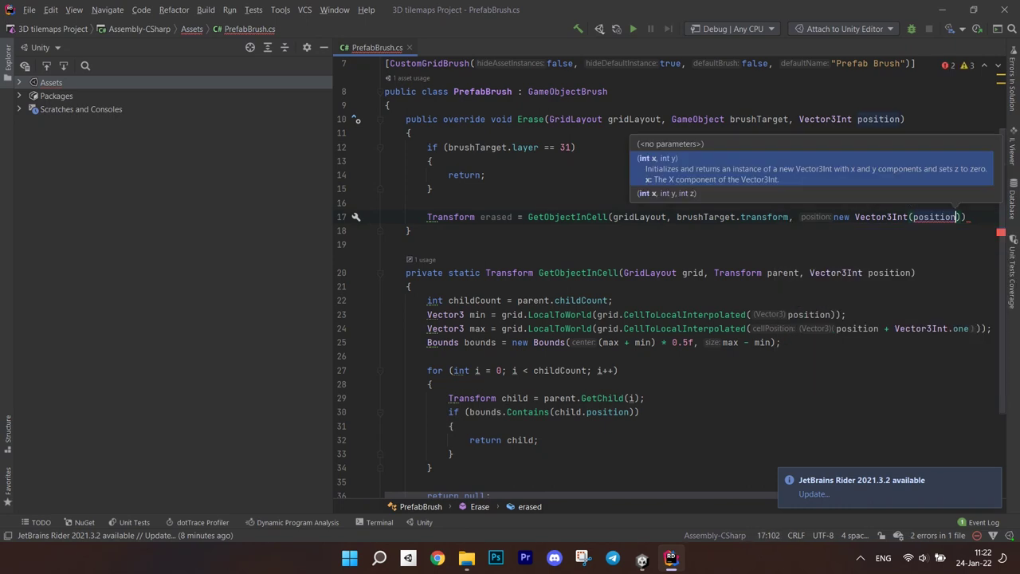
type(".x,")
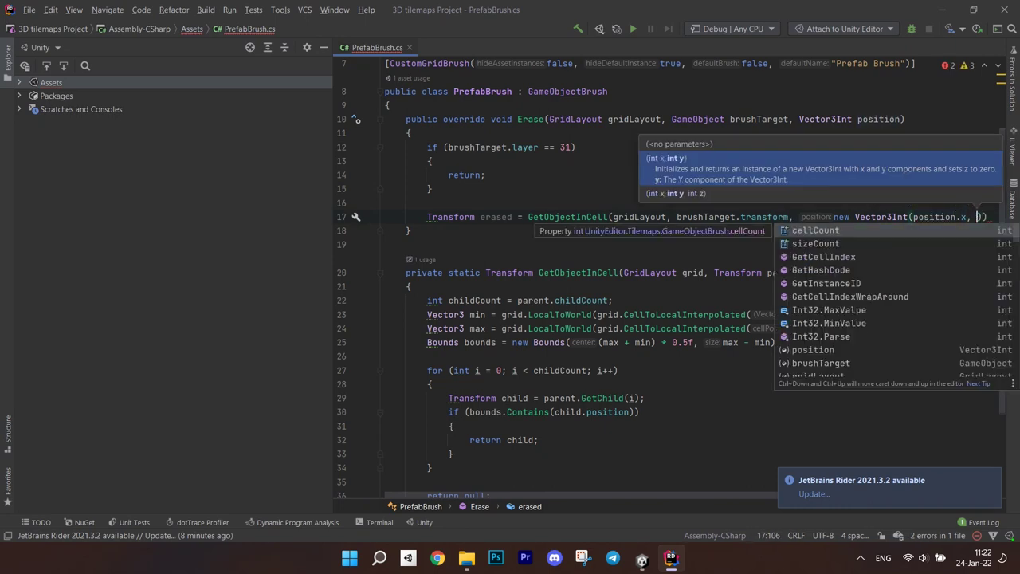
key("ctrl+shift+F12")
type("position.y, 0")
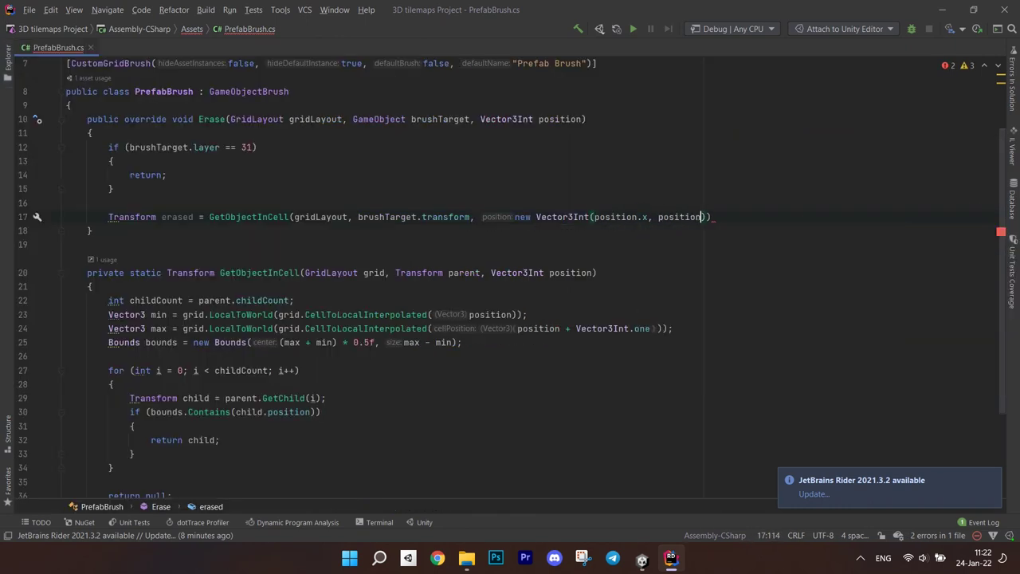
type("));")
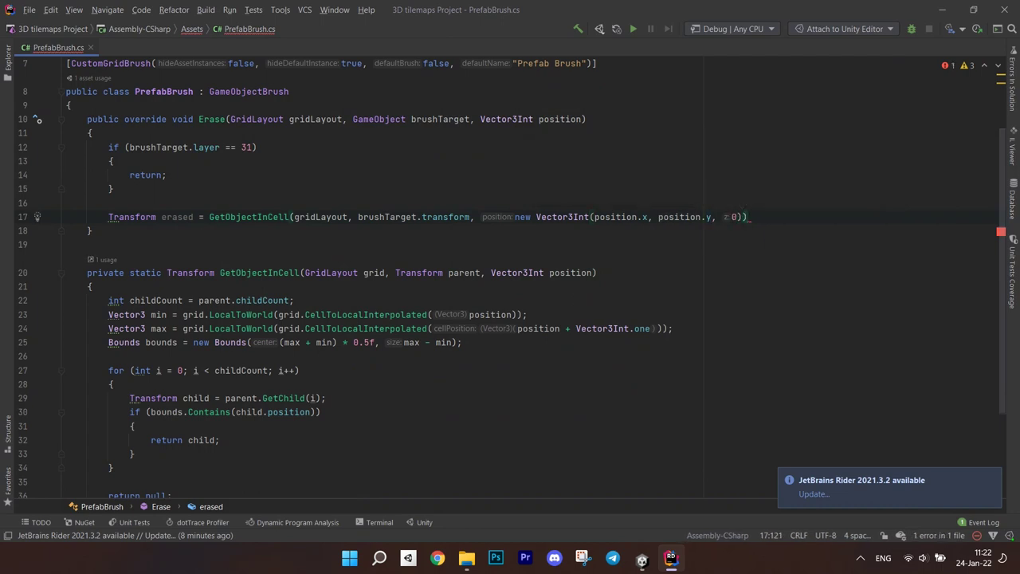
Add an if (erased != null) block that calls Undo.DestroyObjectImmediate on erased.gameObject
key("Return")
type("if (erased != n")
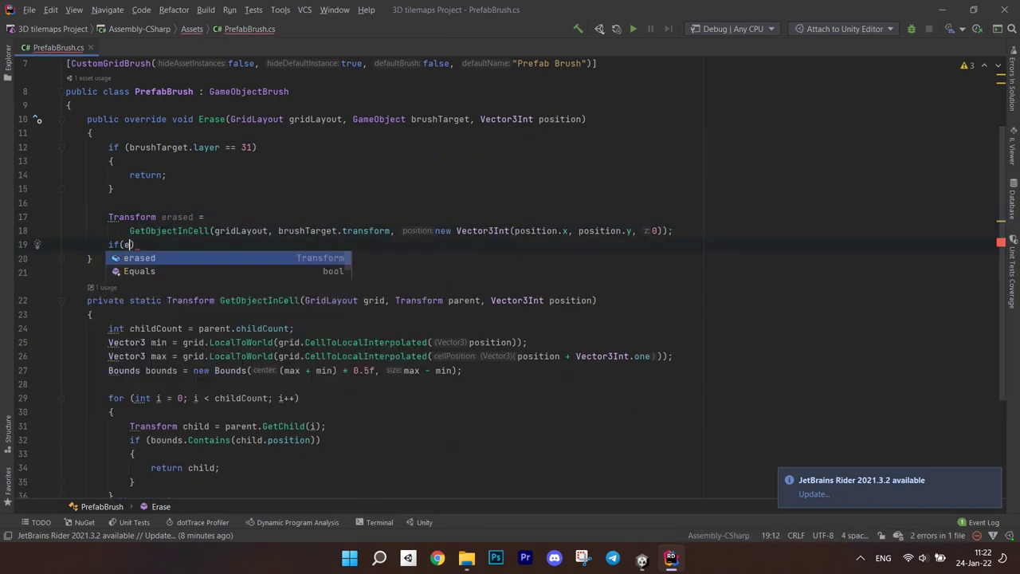
type("ull)")
key("Return")
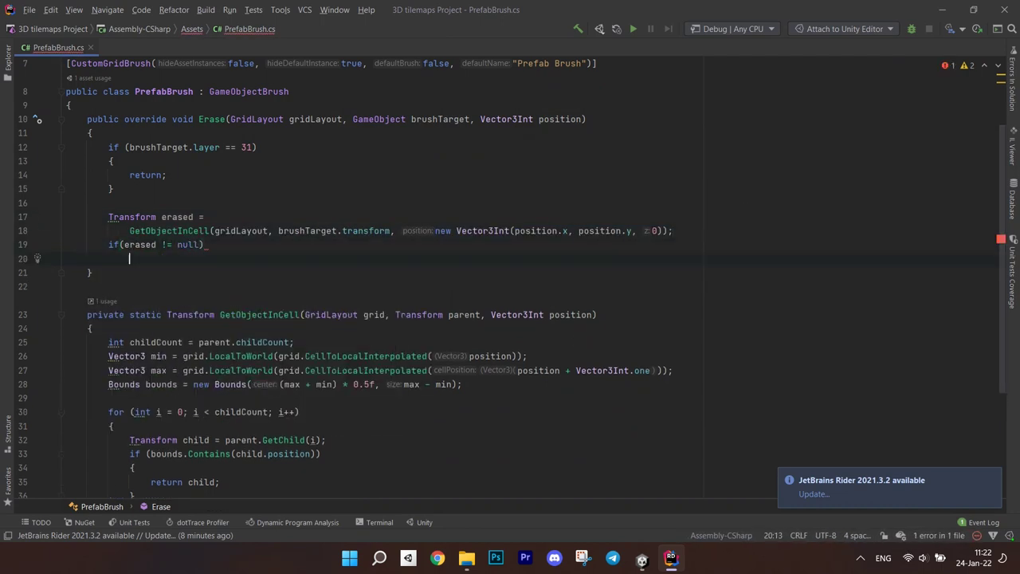
type("{")
key("Return")
type("Undo.Des")
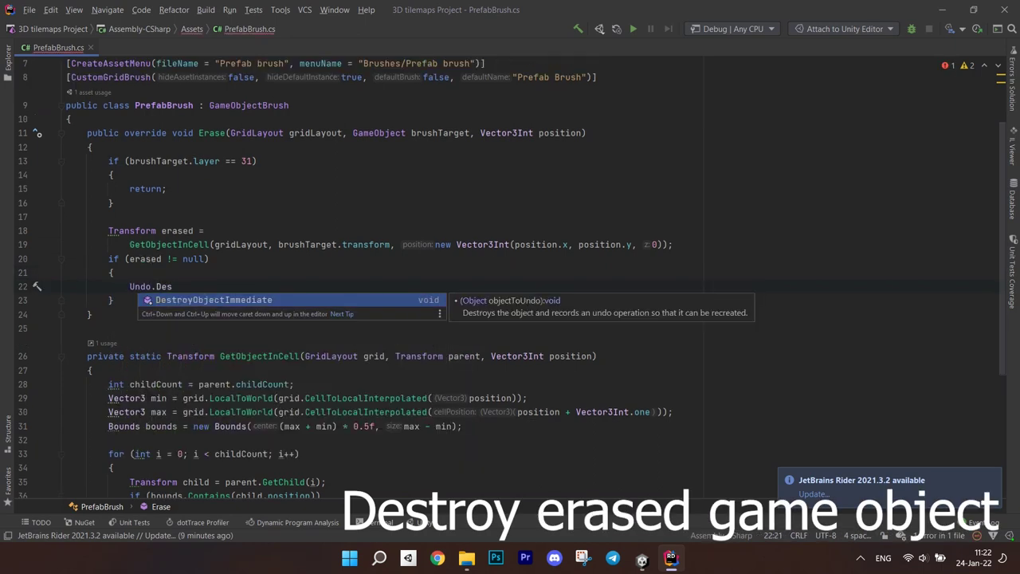
key("Return")
type("erased.gameObject")
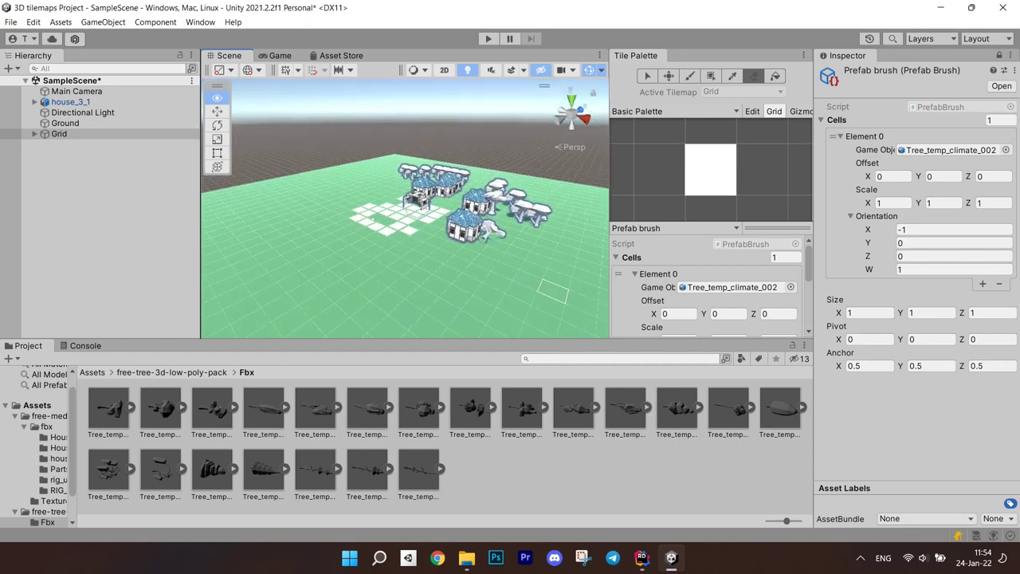
In Unity, test the prefab brush by painting a row of trees in front of the houses and erasing it
left_click_drag(358, 261, 494, 287)
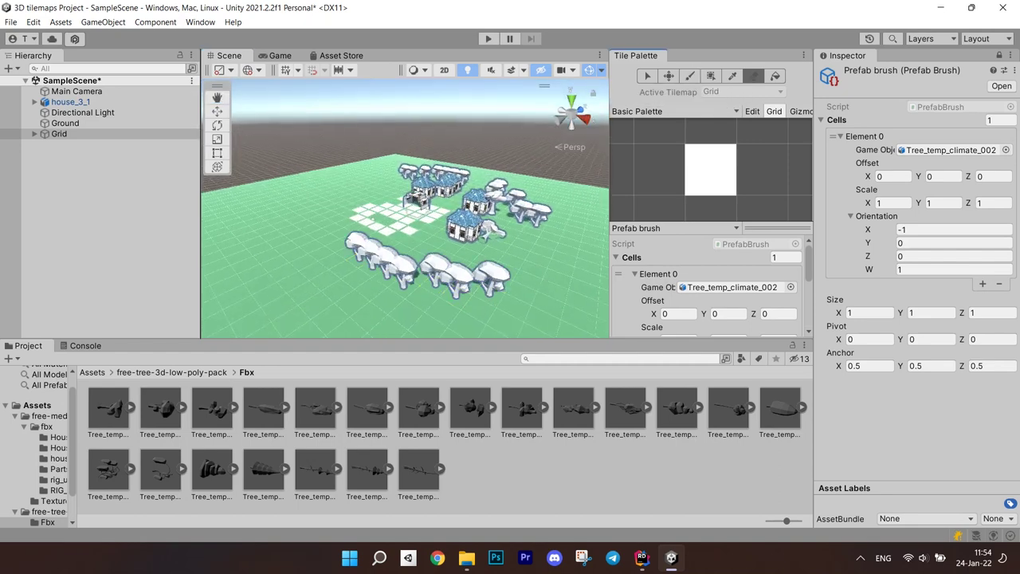
left_click(355, 259, "shift")
left_click_drag(356, 260, 488, 295)
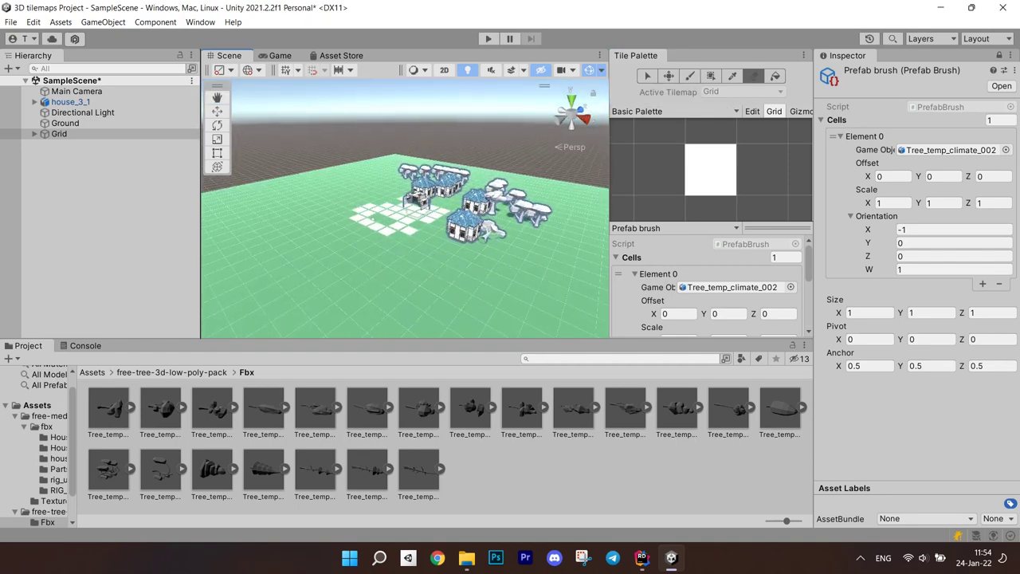